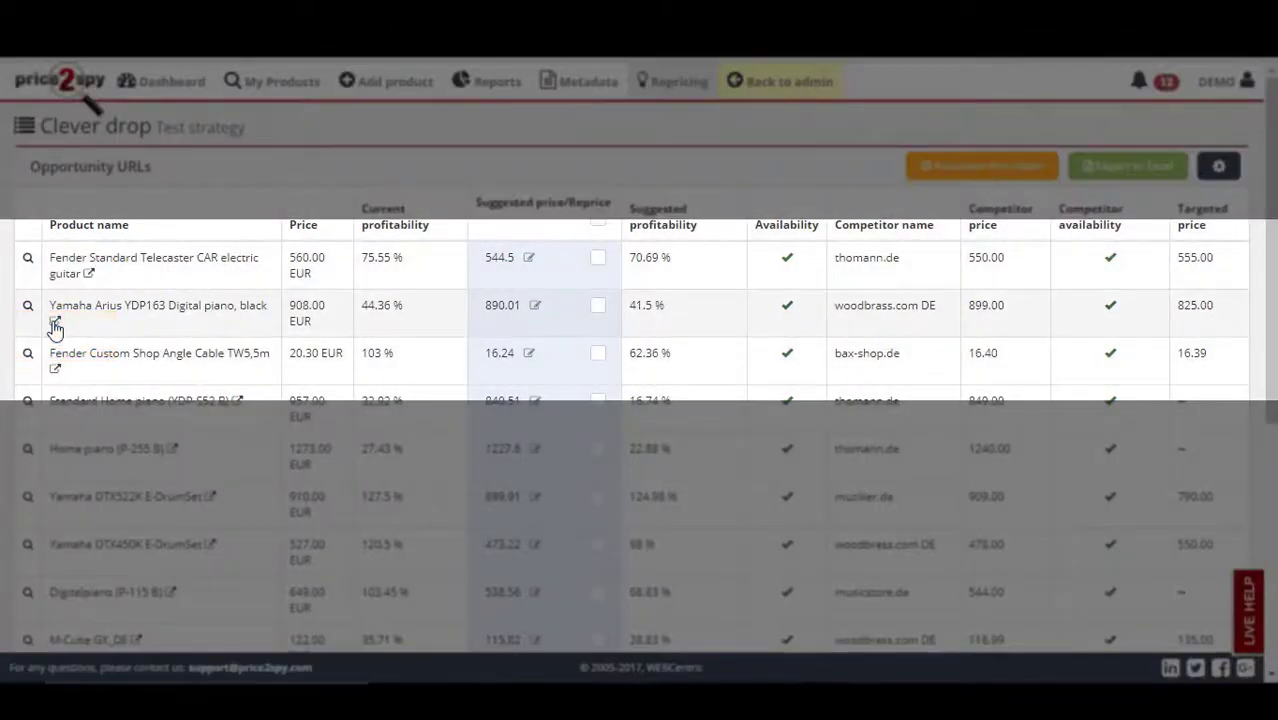
# Open the Yamaha Arius YDP163 product from the Clever drop report and compare its price, competitor price, current profitability and suggested profitability
pyautogui.click(52, 322)
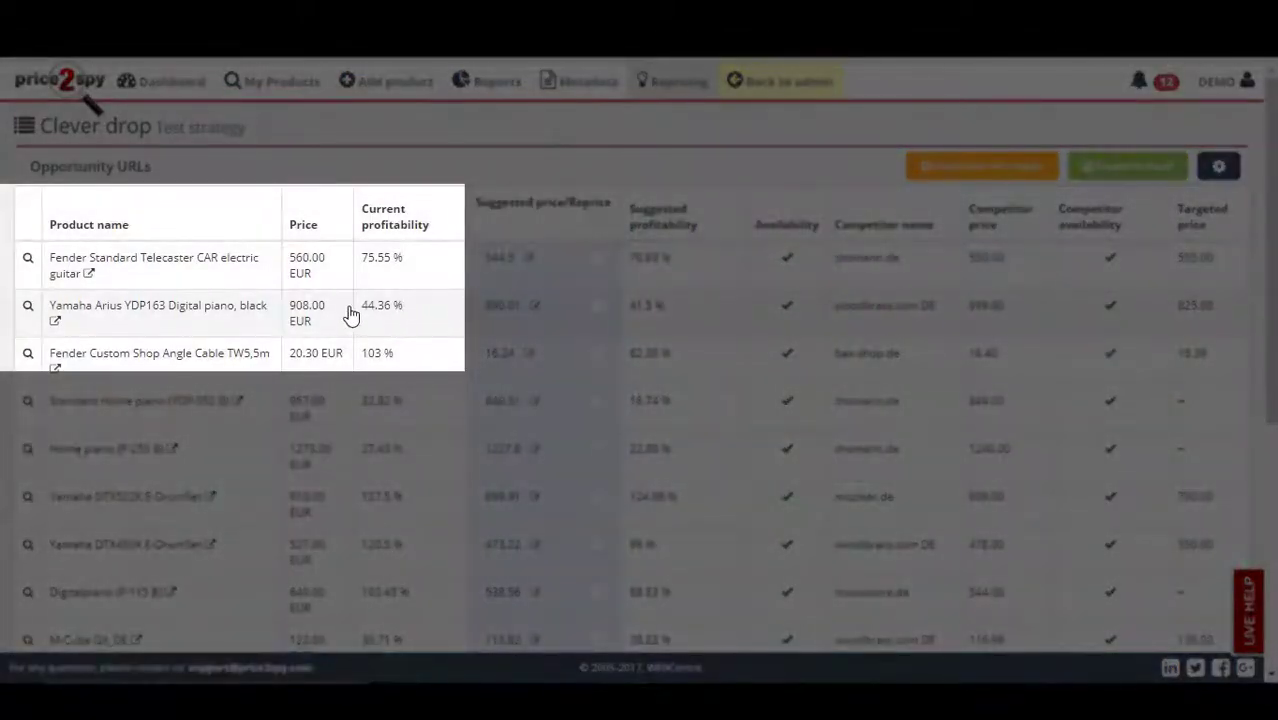
pyautogui.moveTo(324, 310); pyautogui.dragTo(292, 312)
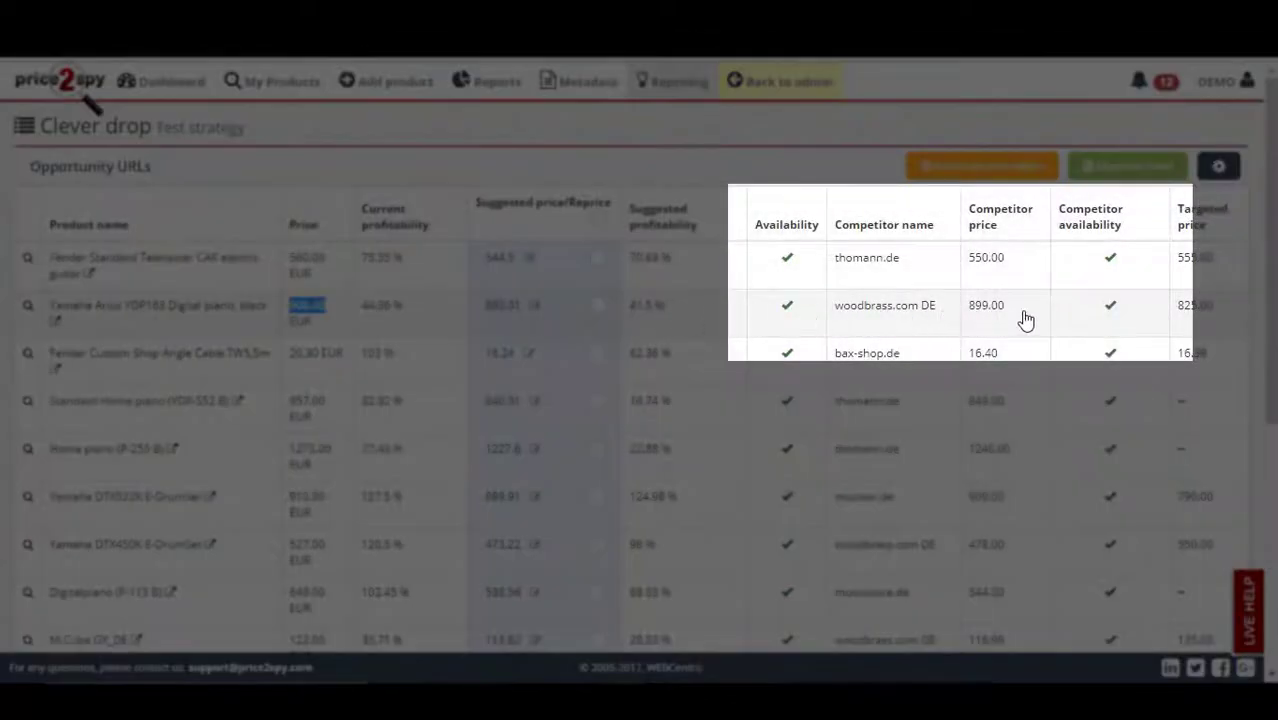
pyautogui.moveTo(1025, 318); pyautogui.dragTo(968, 320)
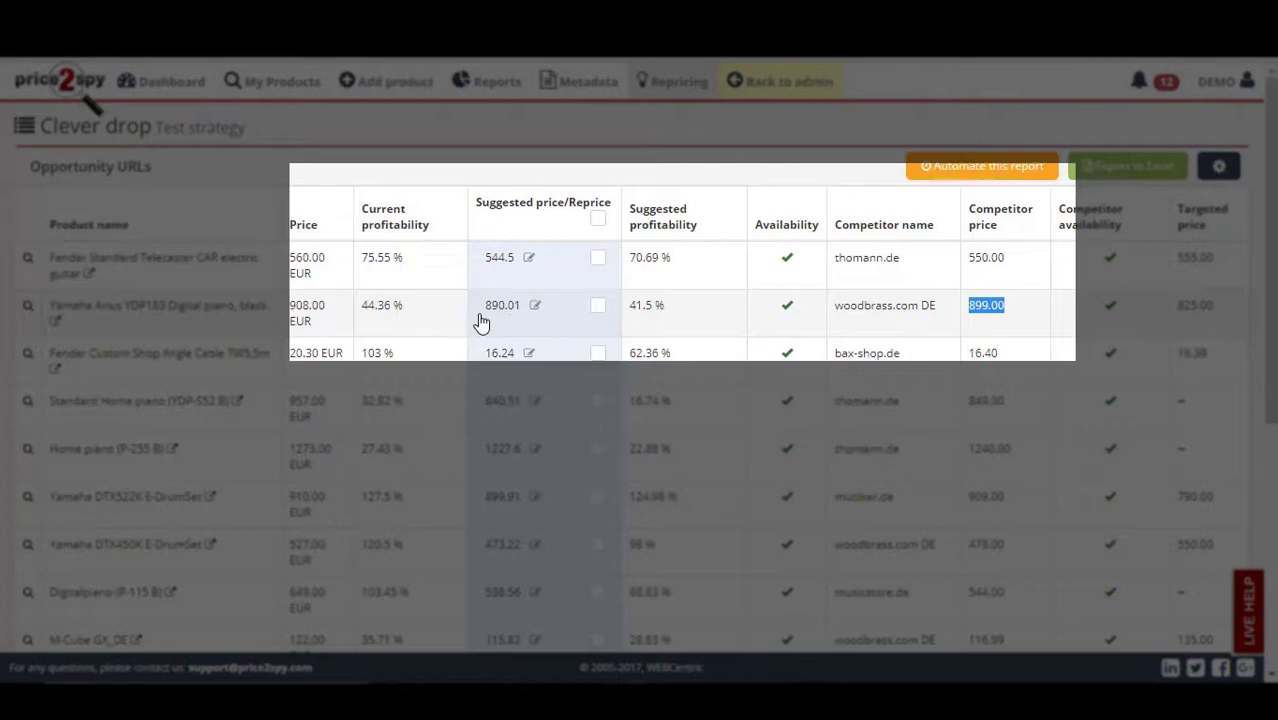
pyautogui.moveTo(408, 310); pyautogui.dragTo(362, 312)
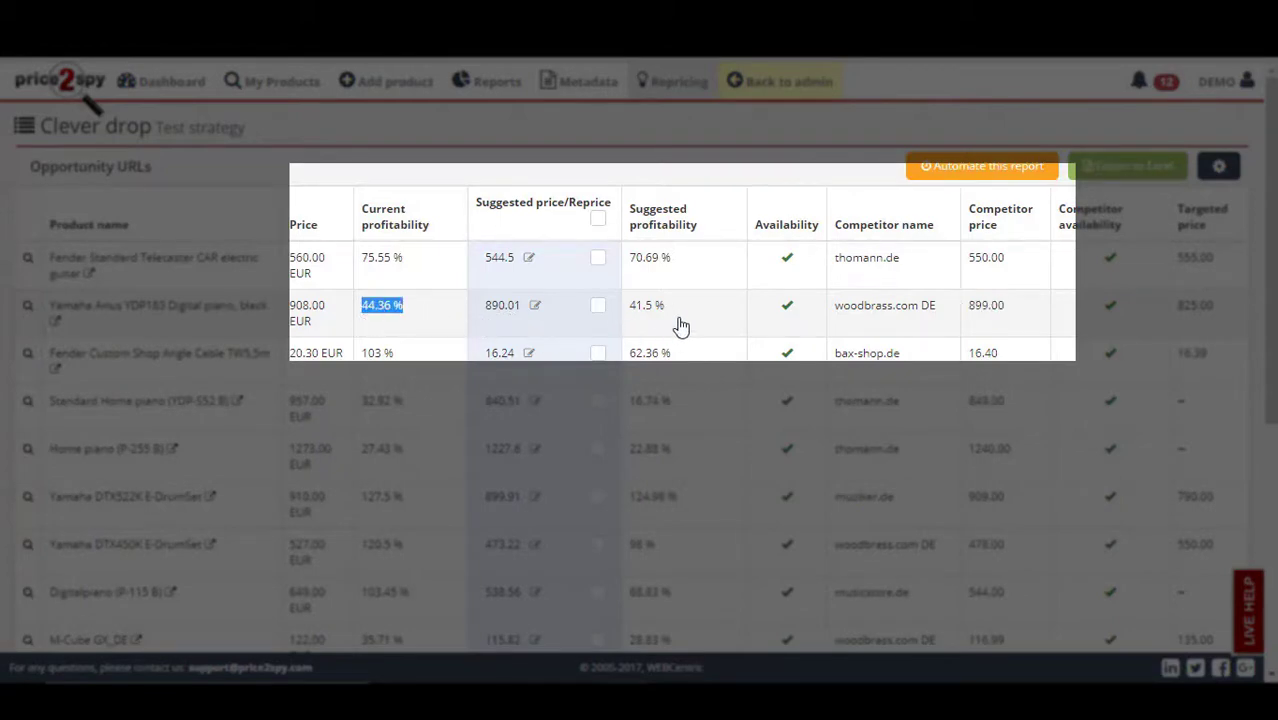
pyautogui.moveTo(679, 322); pyautogui.dragTo(628, 322)
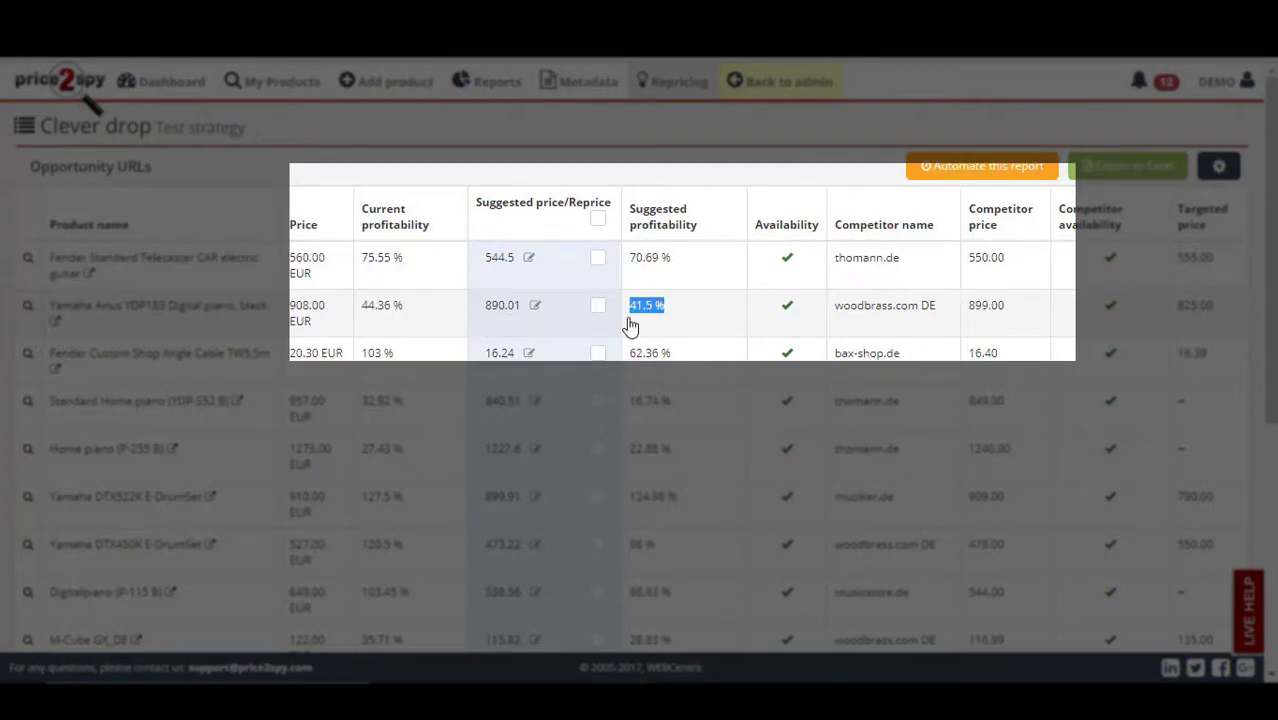
pyautogui.click(684, 320)
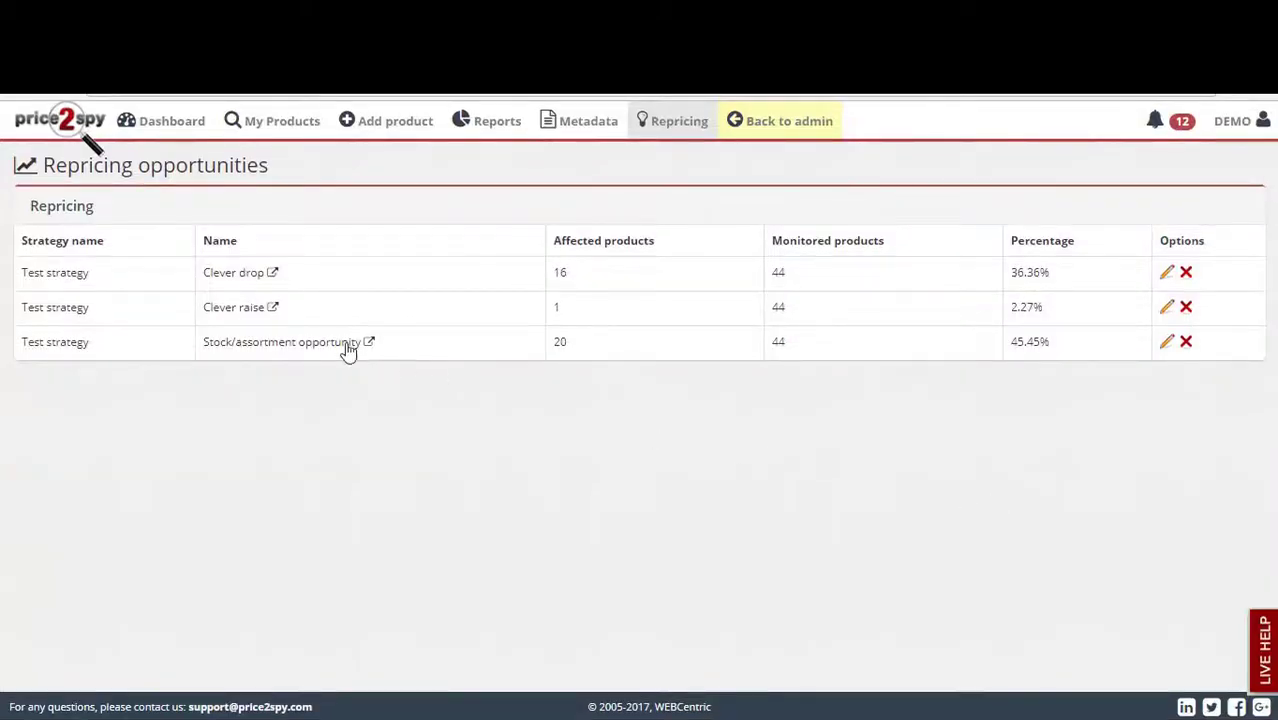
# Open the Clever raise opportunity and its Hot Rod Deluxe III Black product, and examine the competitors' prices
pyautogui.click(244, 312)
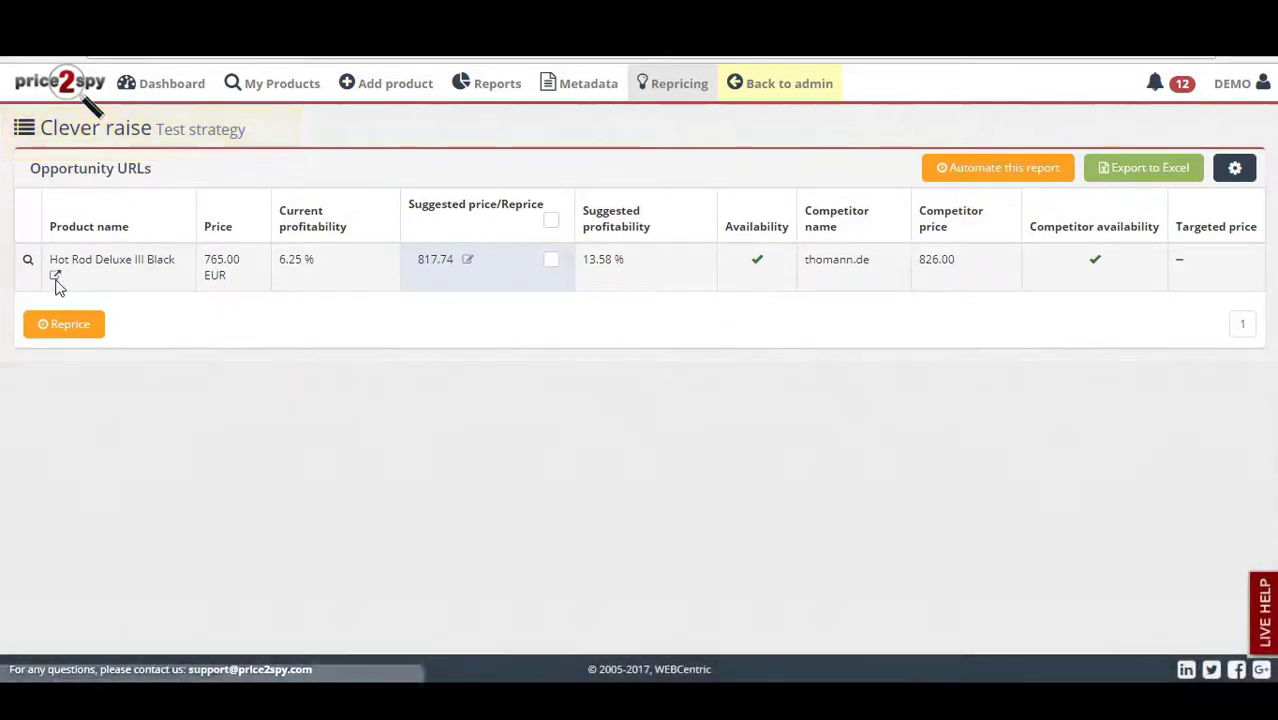
pyautogui.click(55, 276)
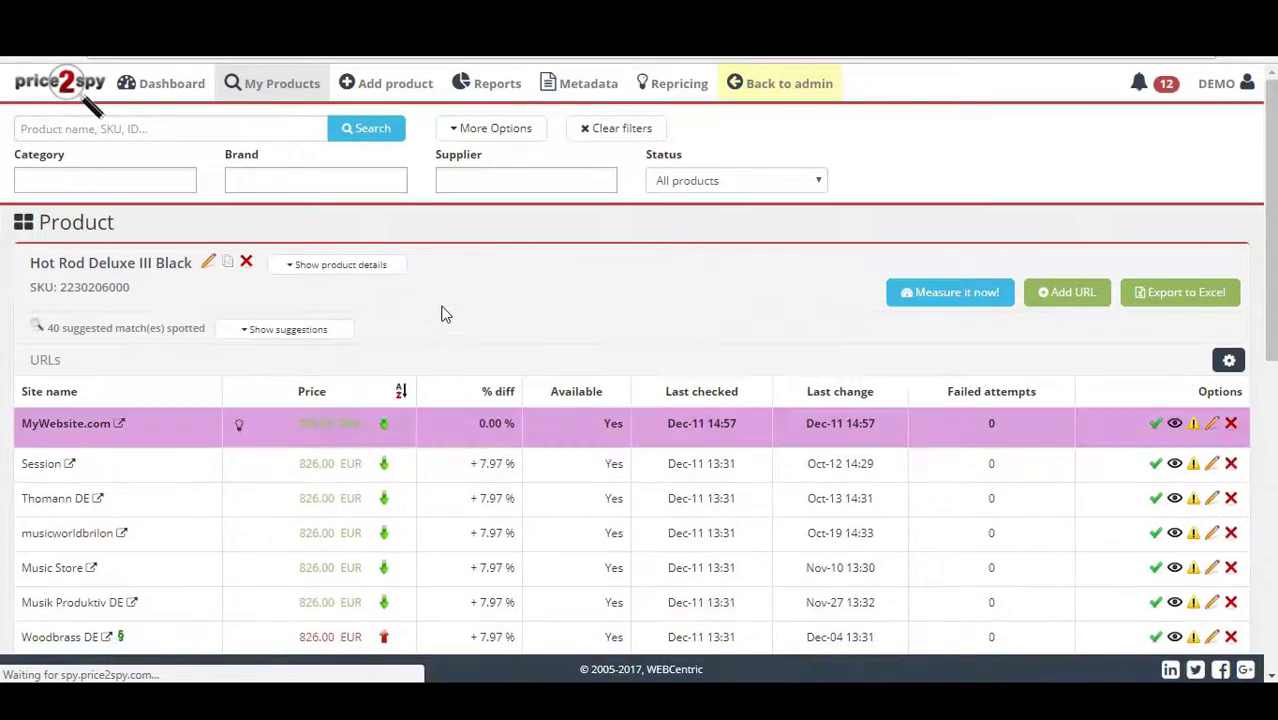
pyautogui.scroll(-2, 446, 320)
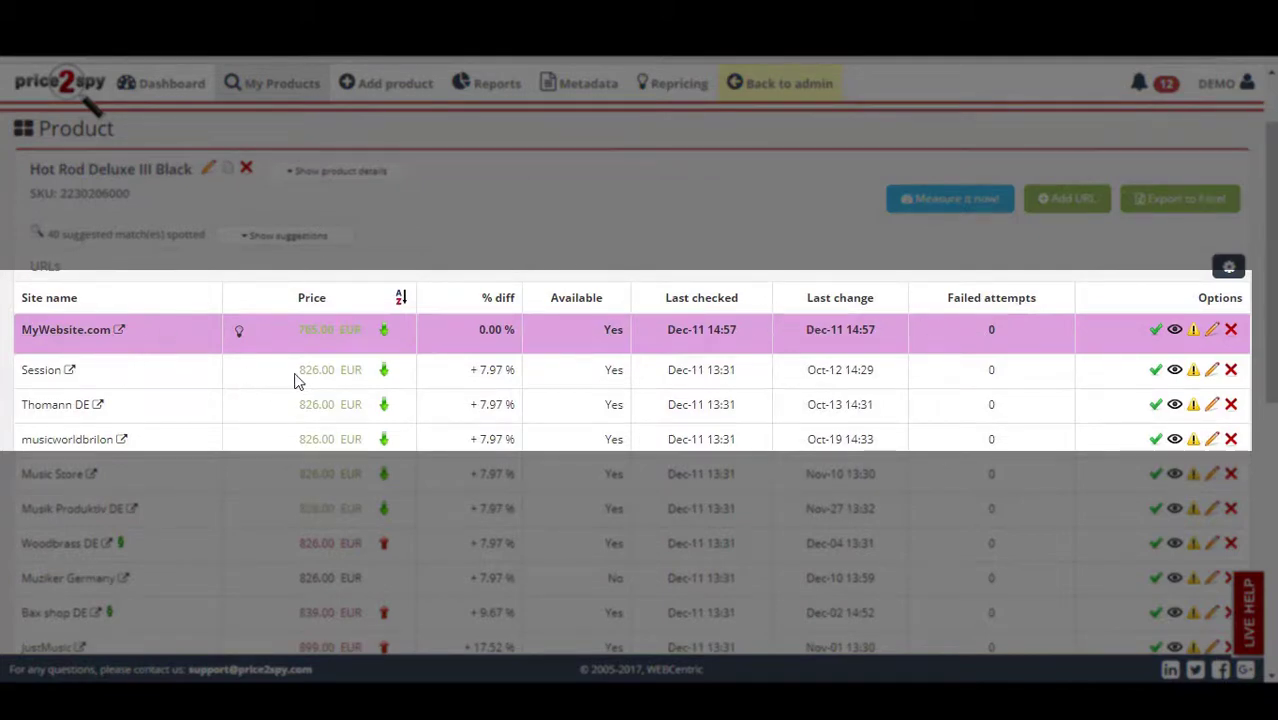
pyautogui.moveTo(296, 376); pyautogui.dragTo(366, 378)
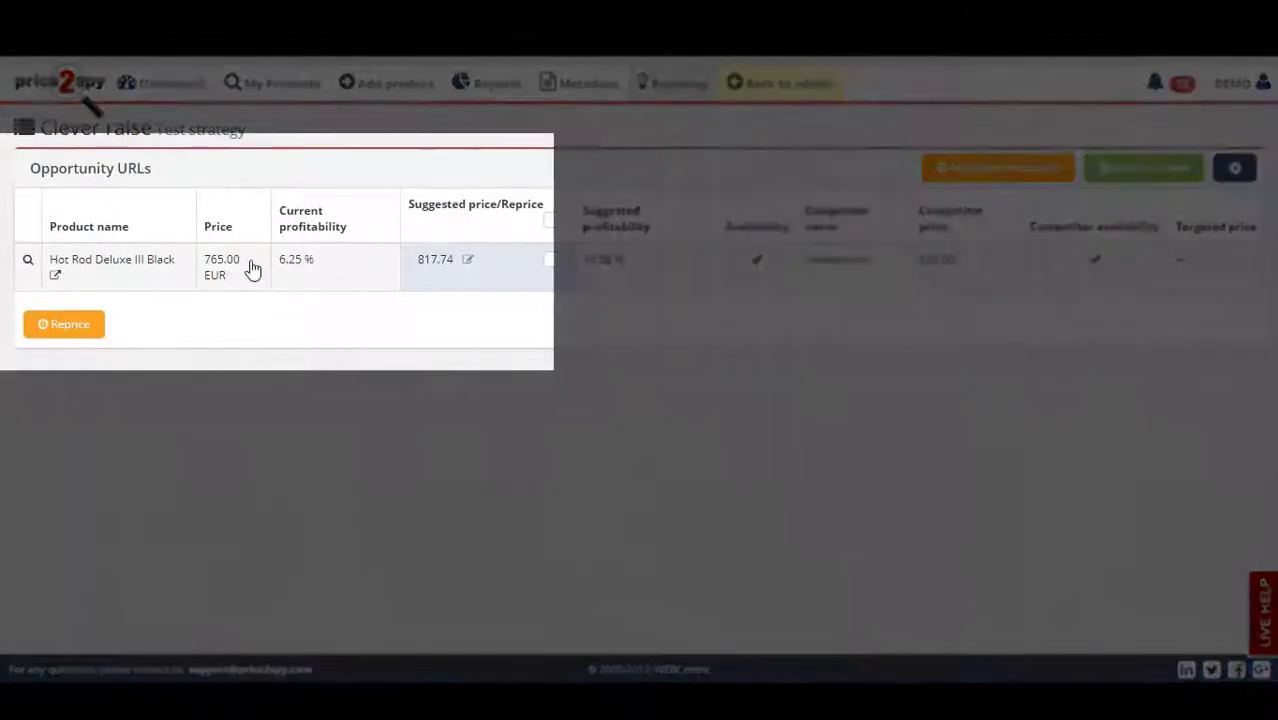
# Compare the Hot Rod Deluxe III Black's price, competitor price, current profitability and suggested profitability in the Clever raise report
pyautogui.moveTo(248, 262); pyautogui.dragTo(207, 271)
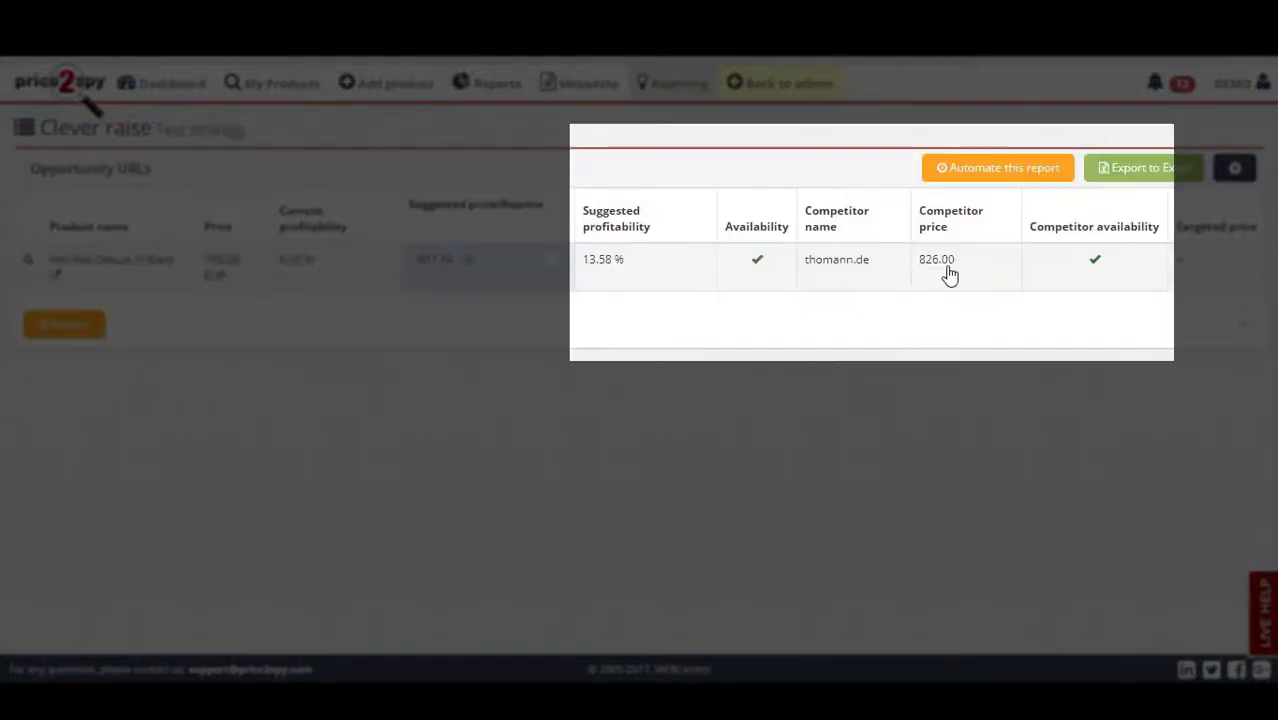
pyautogui.moveTo(952, 272); pyautogui.dragTo(922, 273)
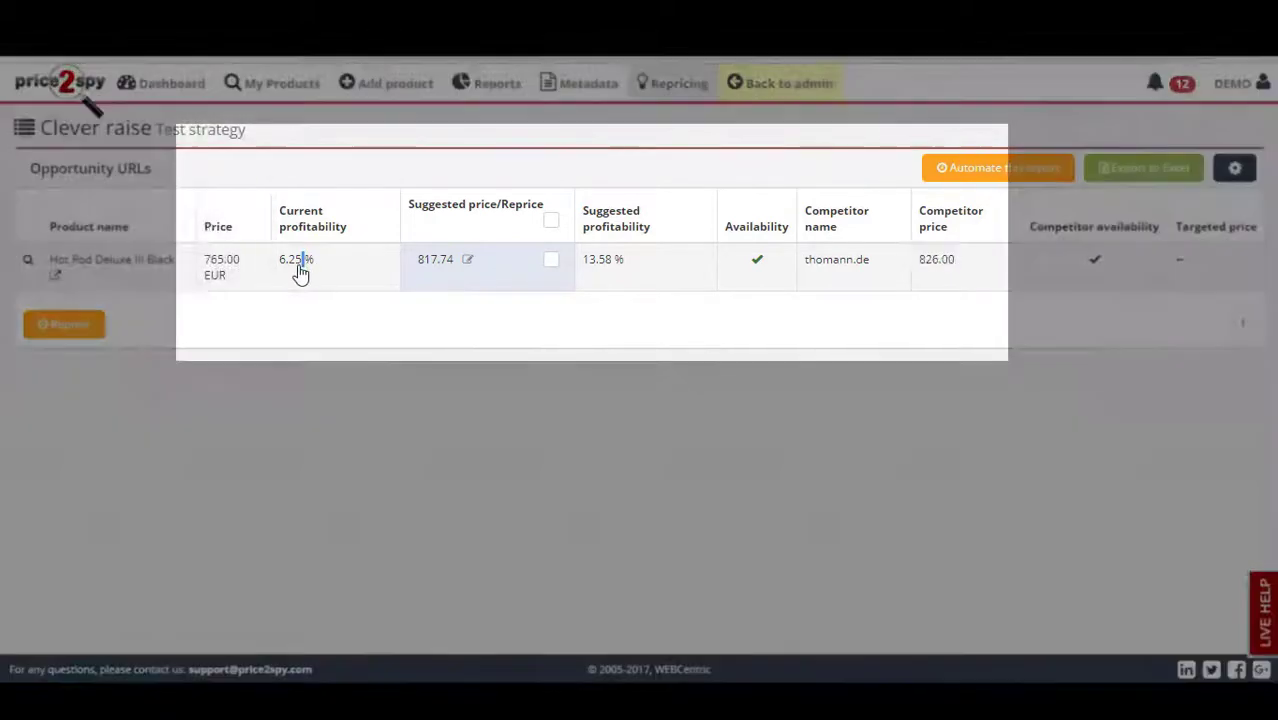
pyautogui.moveTo(305, 271); pyautogui.dragTo(283, 270)
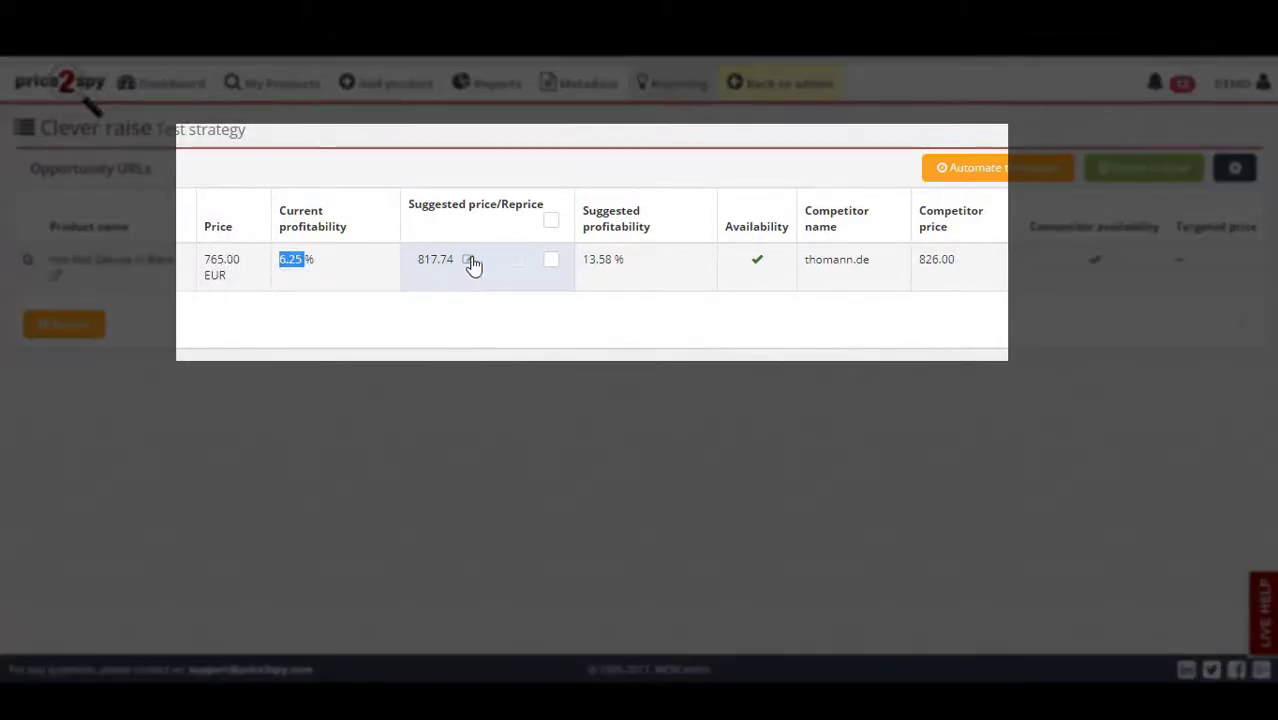
pyautogui.moveTo(617, 265); pyautogui.dragTo(586, 270)
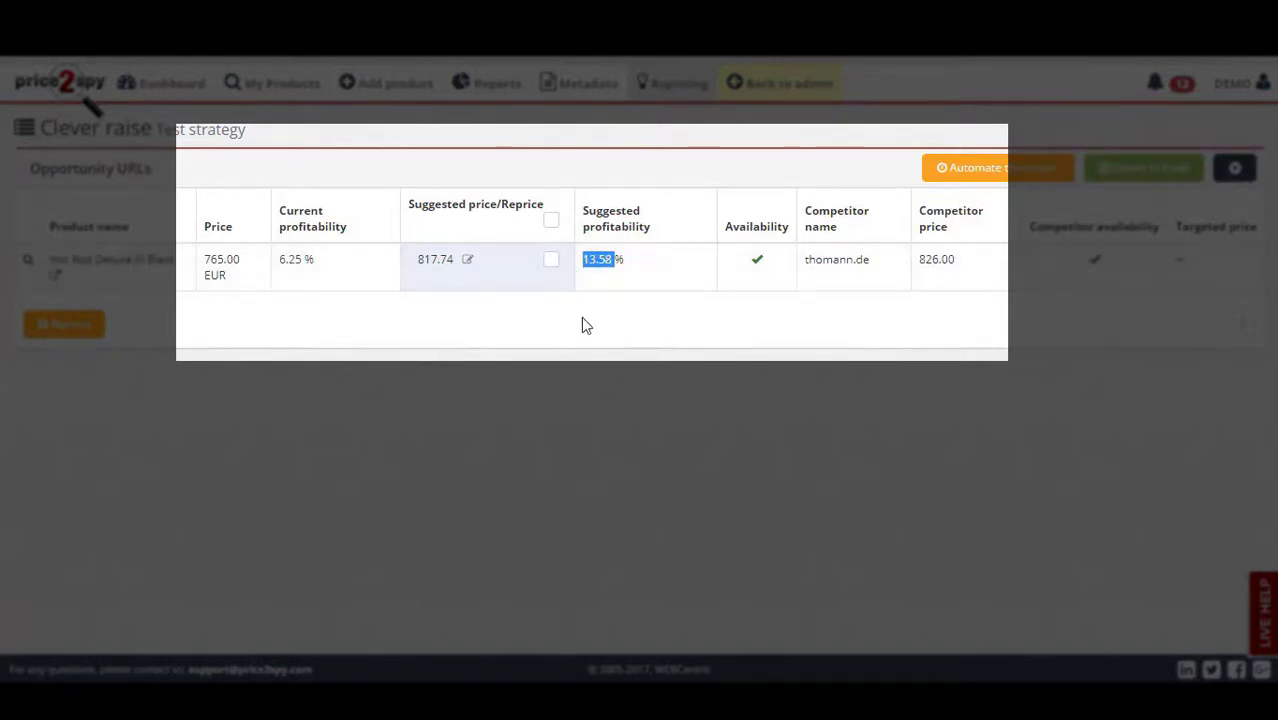
pyautogui.click(610, 314)
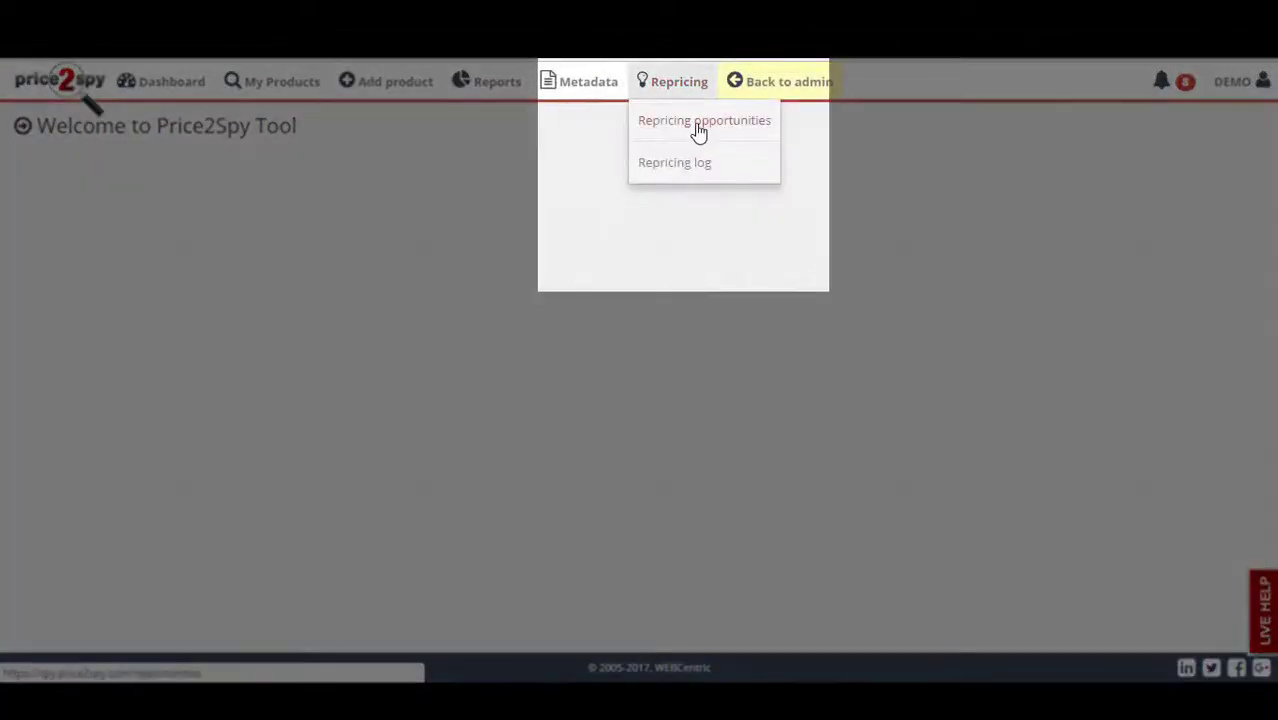
pyautogui.click(699, 126)
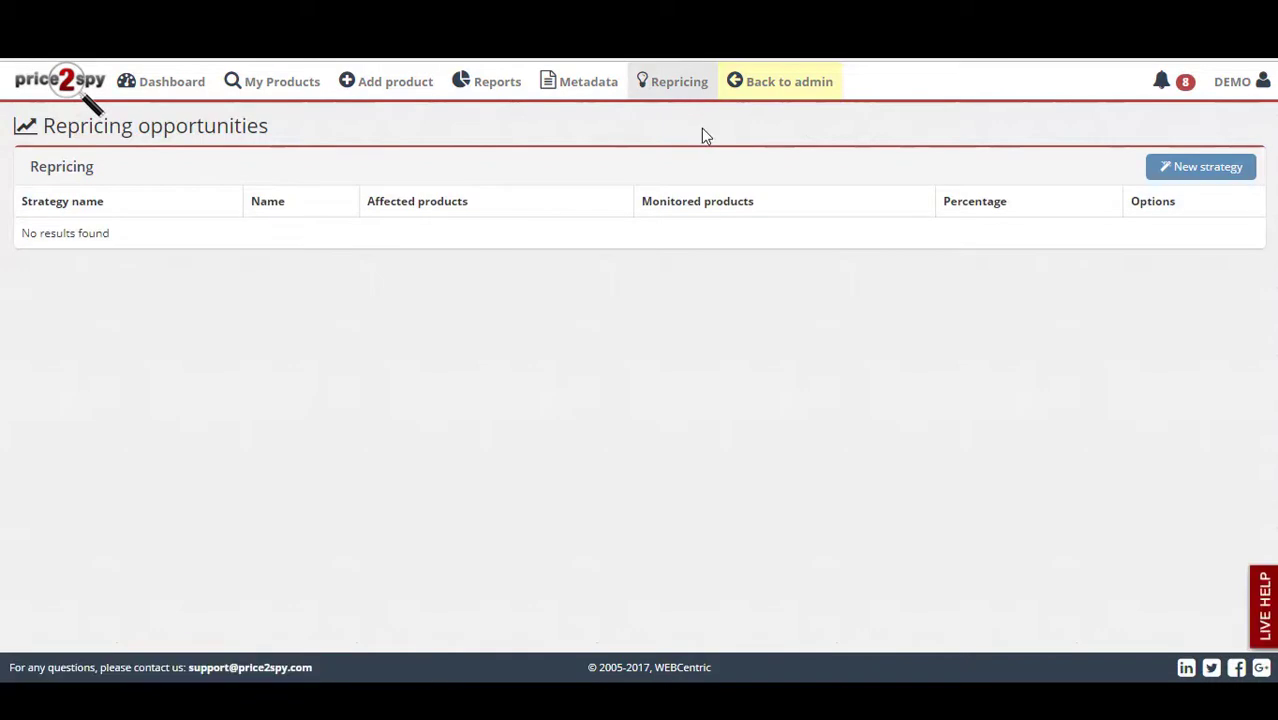
pyautogui.click(1204, 170)
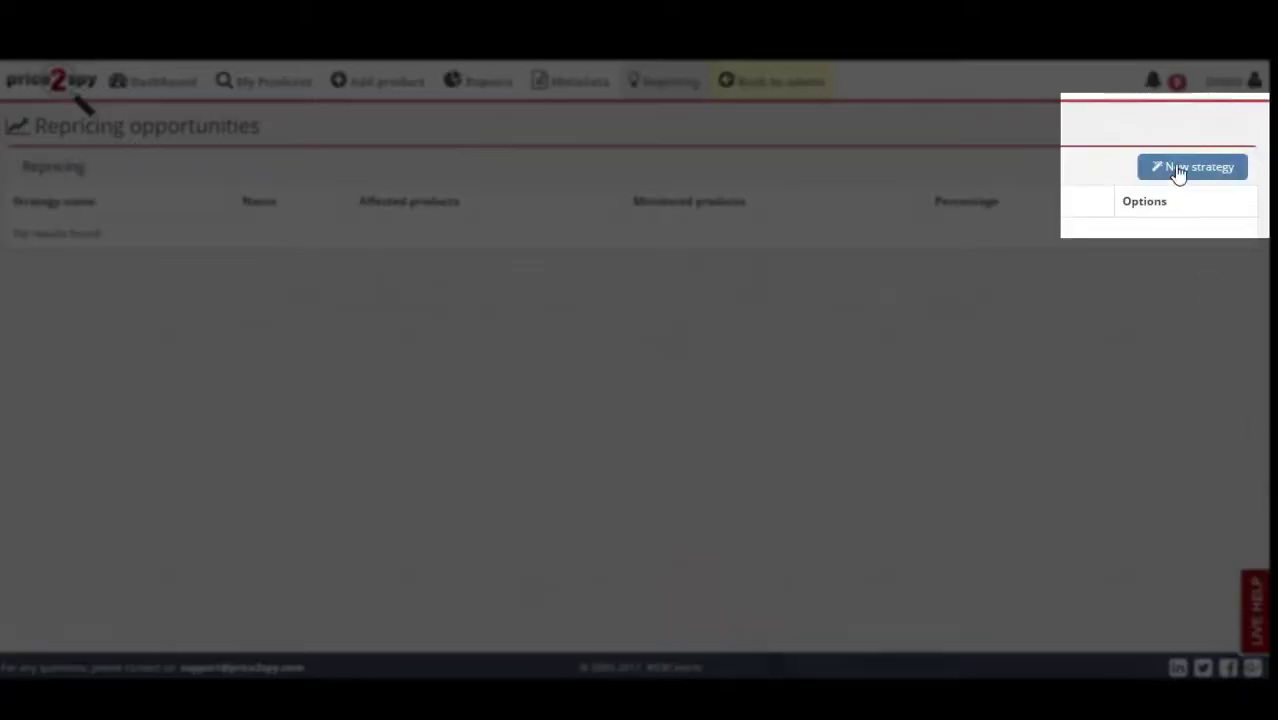
pyautogui.click(1182, 170)
pyautogui.click(820, 181)
pyautogui.write('Test strategy')
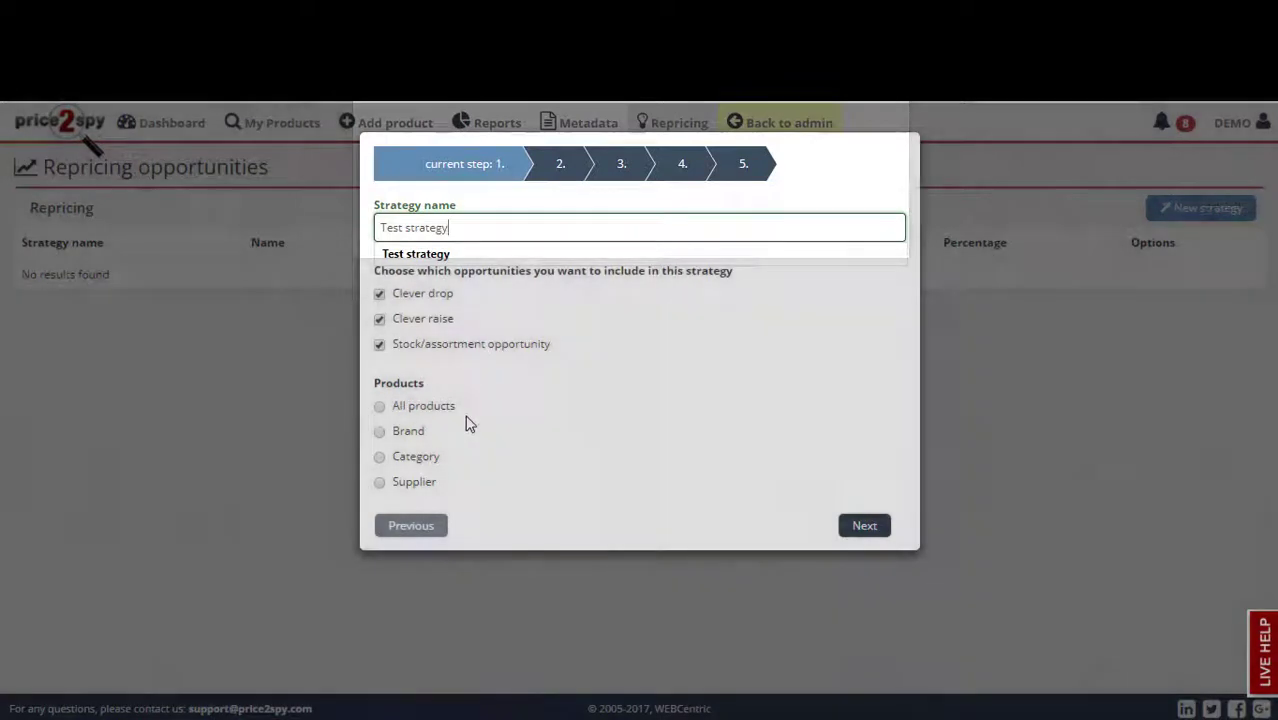
pyautogui.click(440, 408)
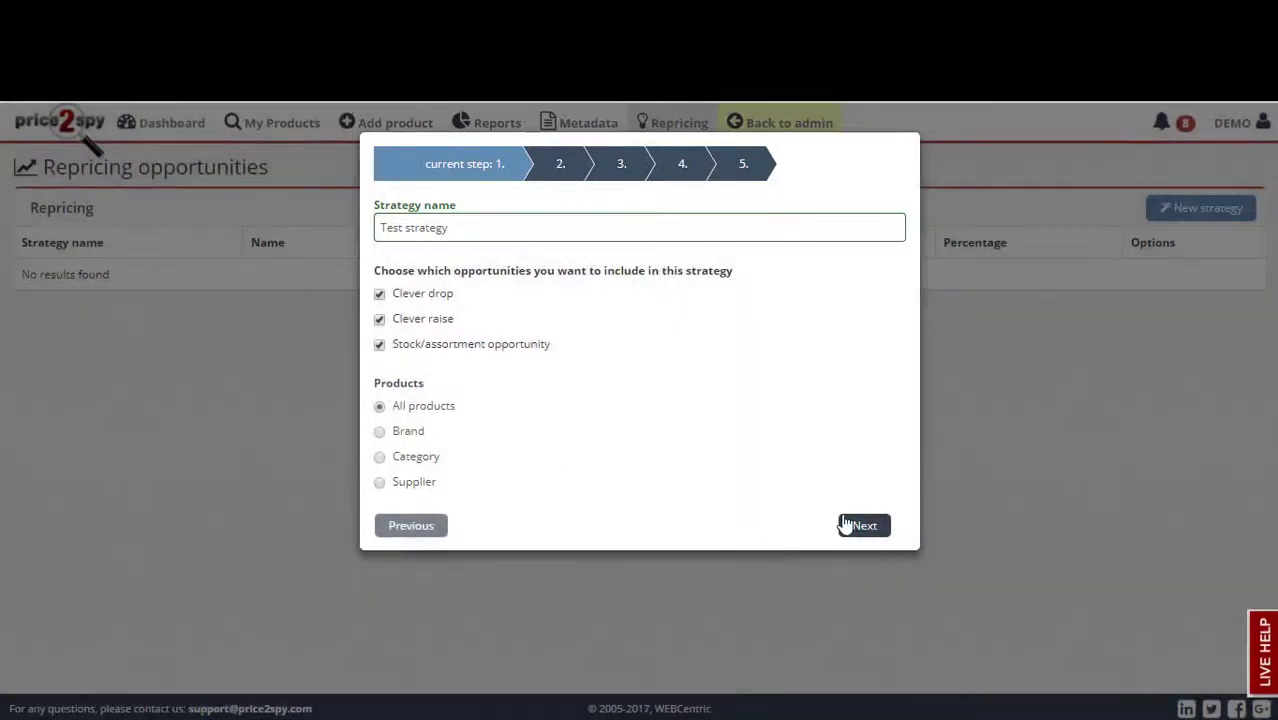
pyautogui.click(856, 527)
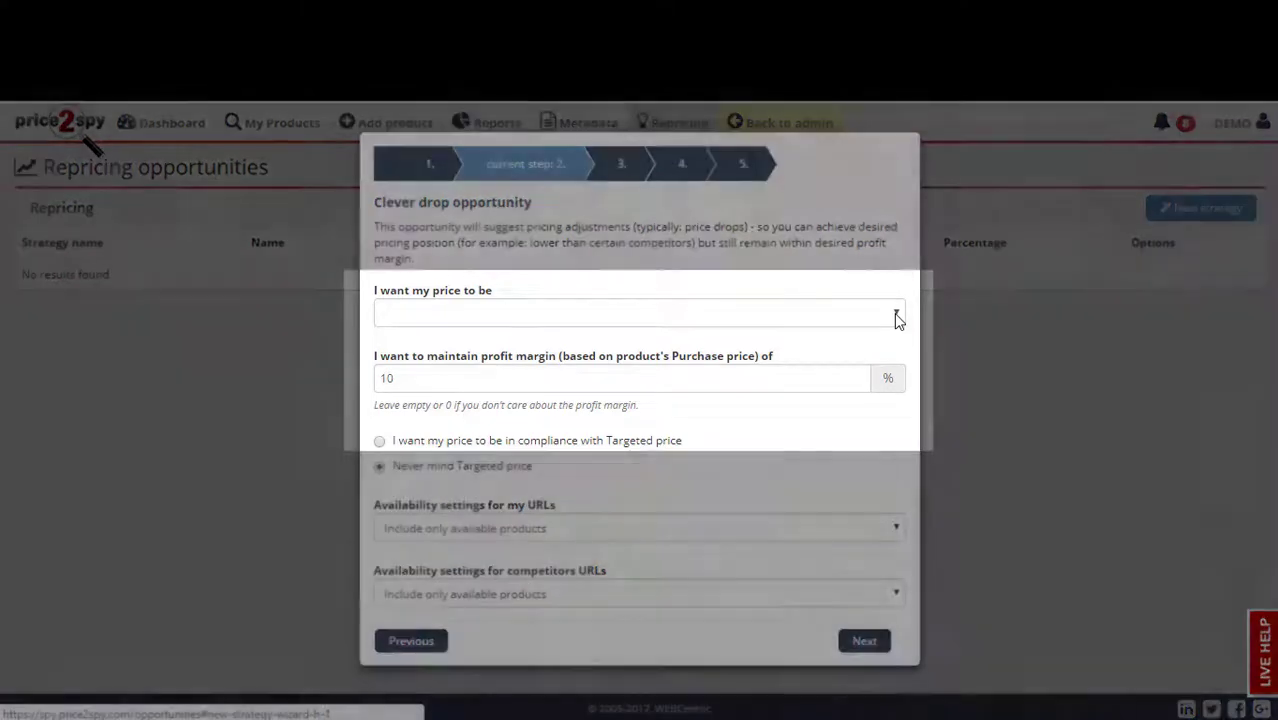
pyautogui.click(897, 316)
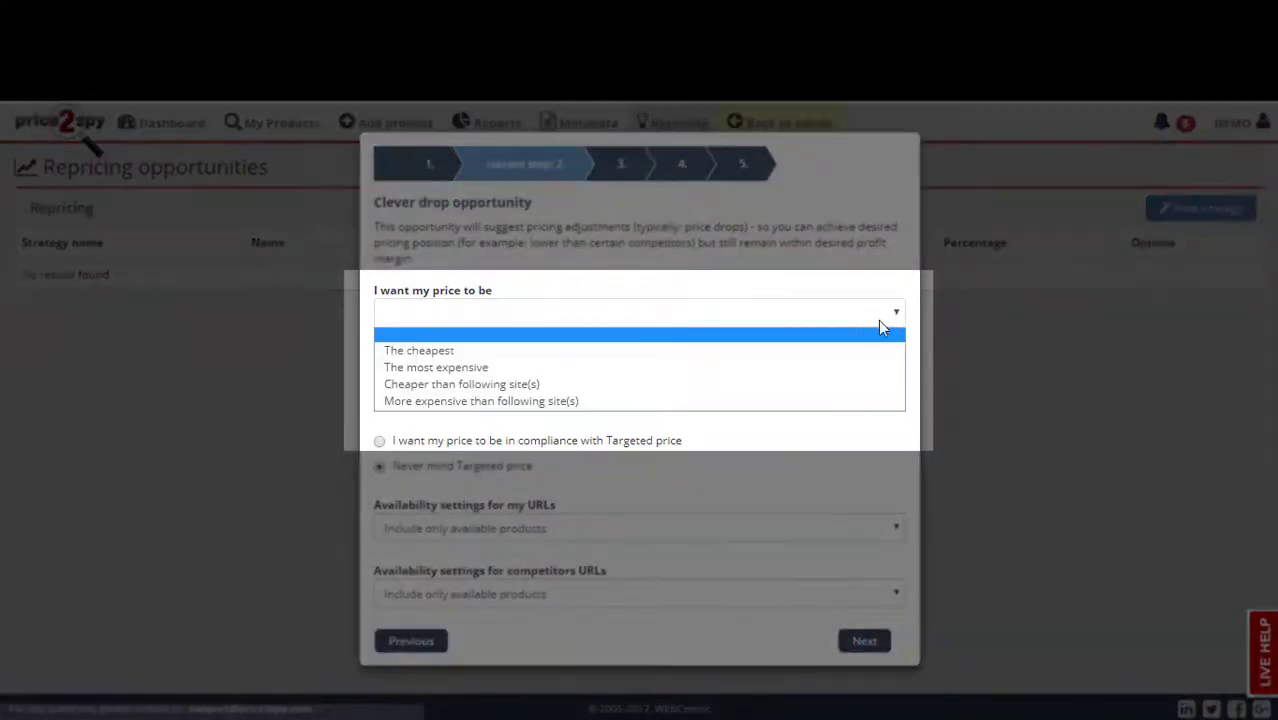
pyautogui.click(803, 352)
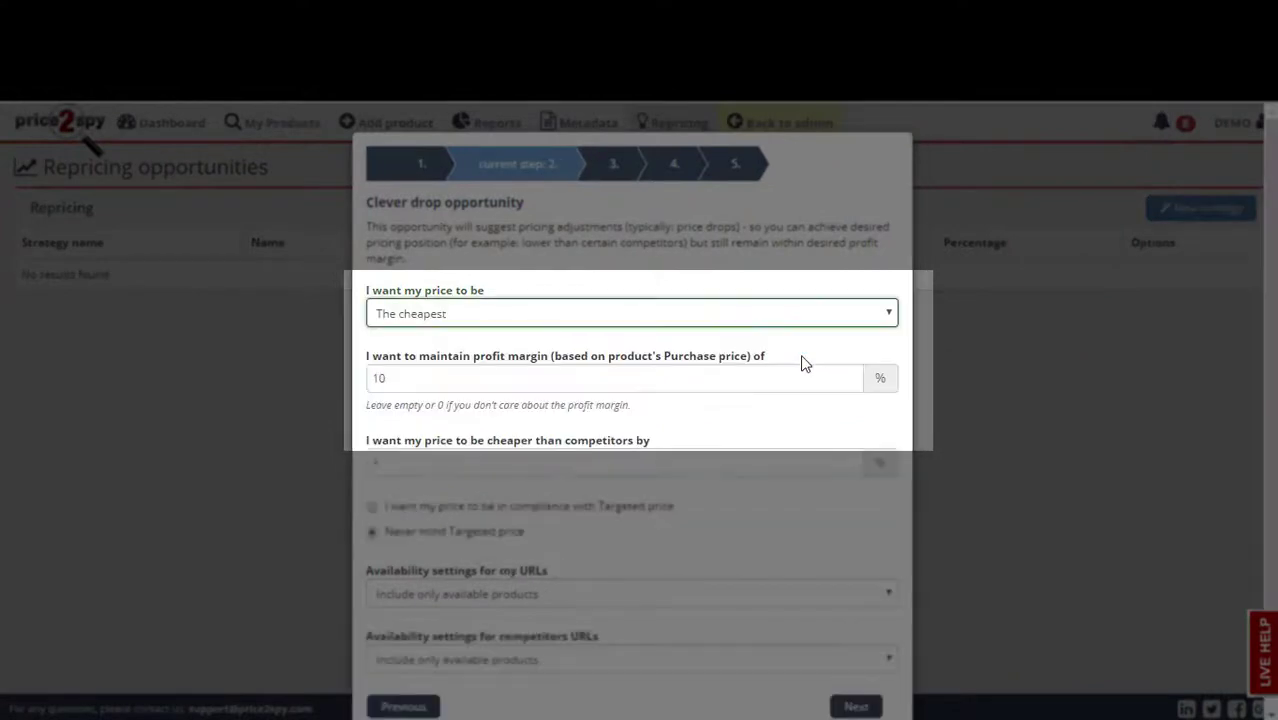
pyautogui.click(856, 705)
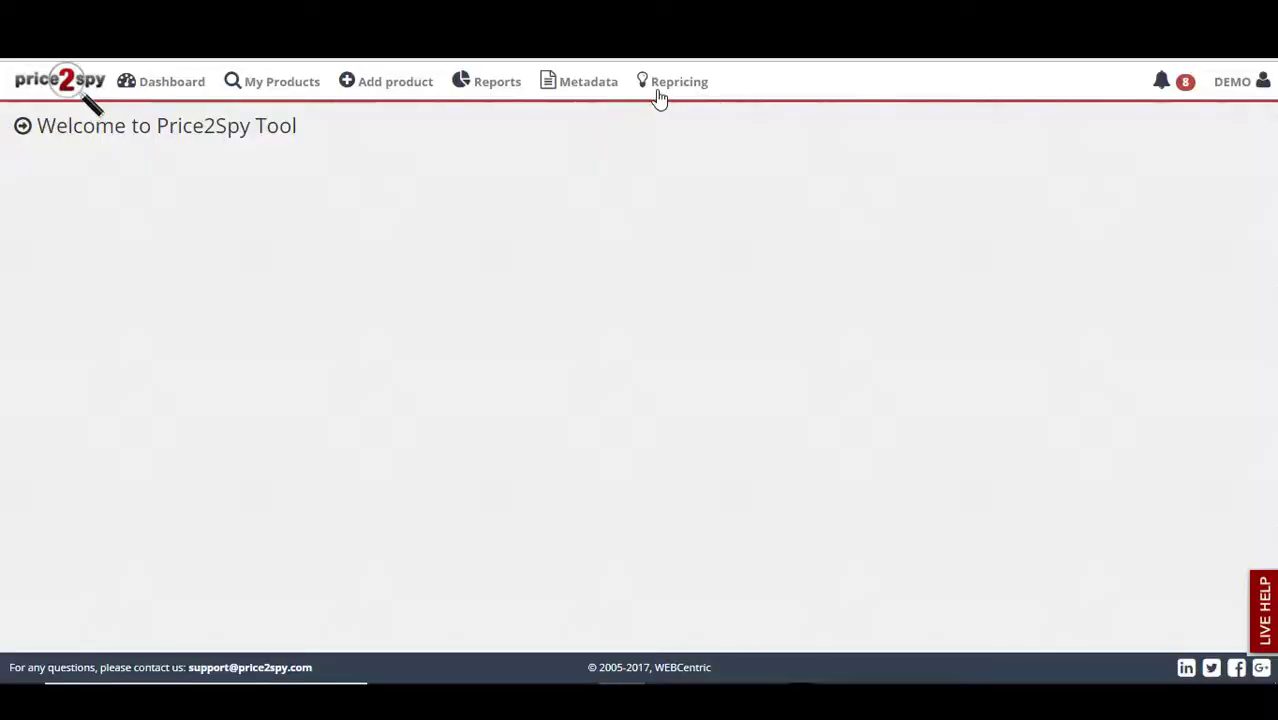
# Start a new repricing strategy named "Test strategy" for all products and continue to its Clever drop settings
pyautogui.click(662, 90)
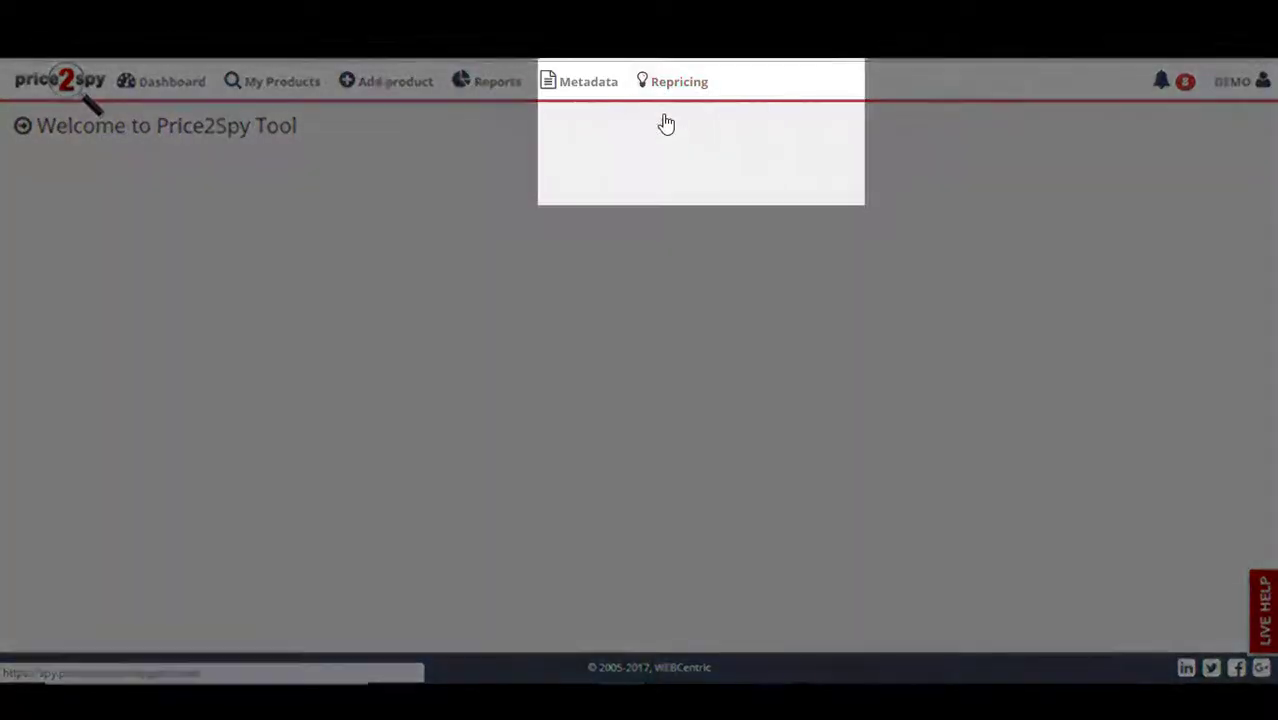
pyautogui.click(666, 123)
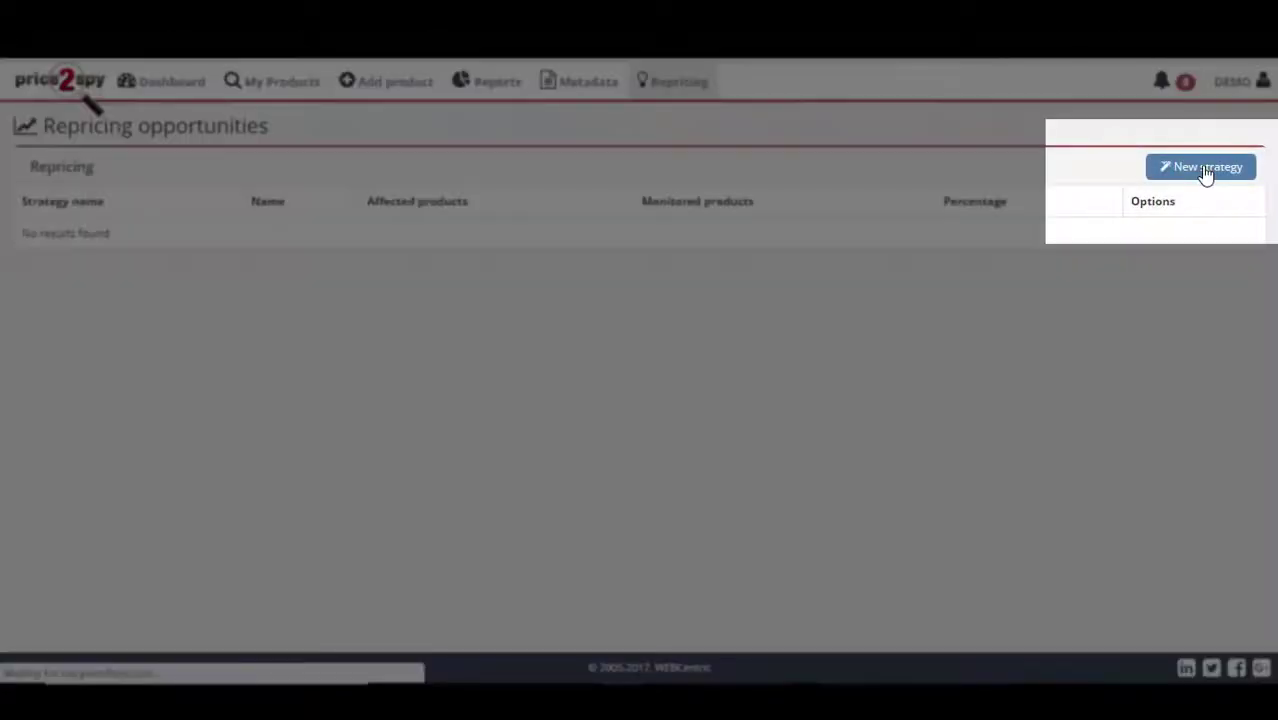
pyautogui.click(1205, 170)
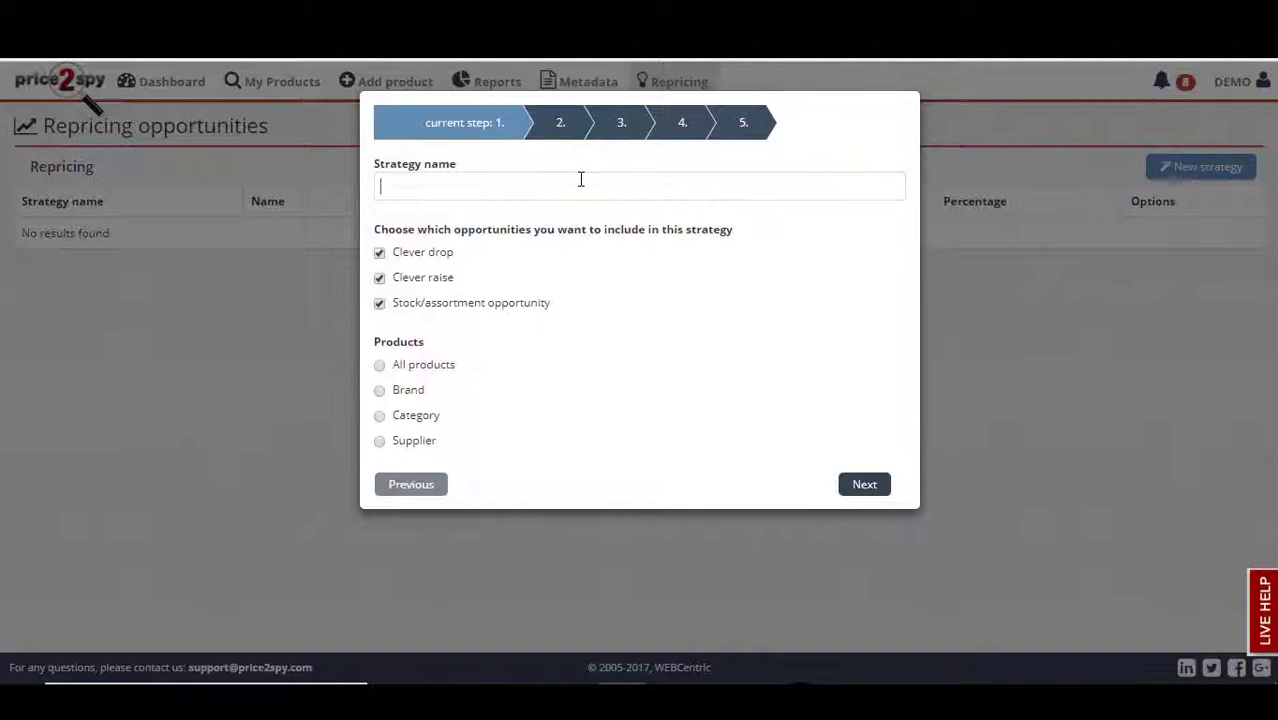
pyautogui.write('Test st')
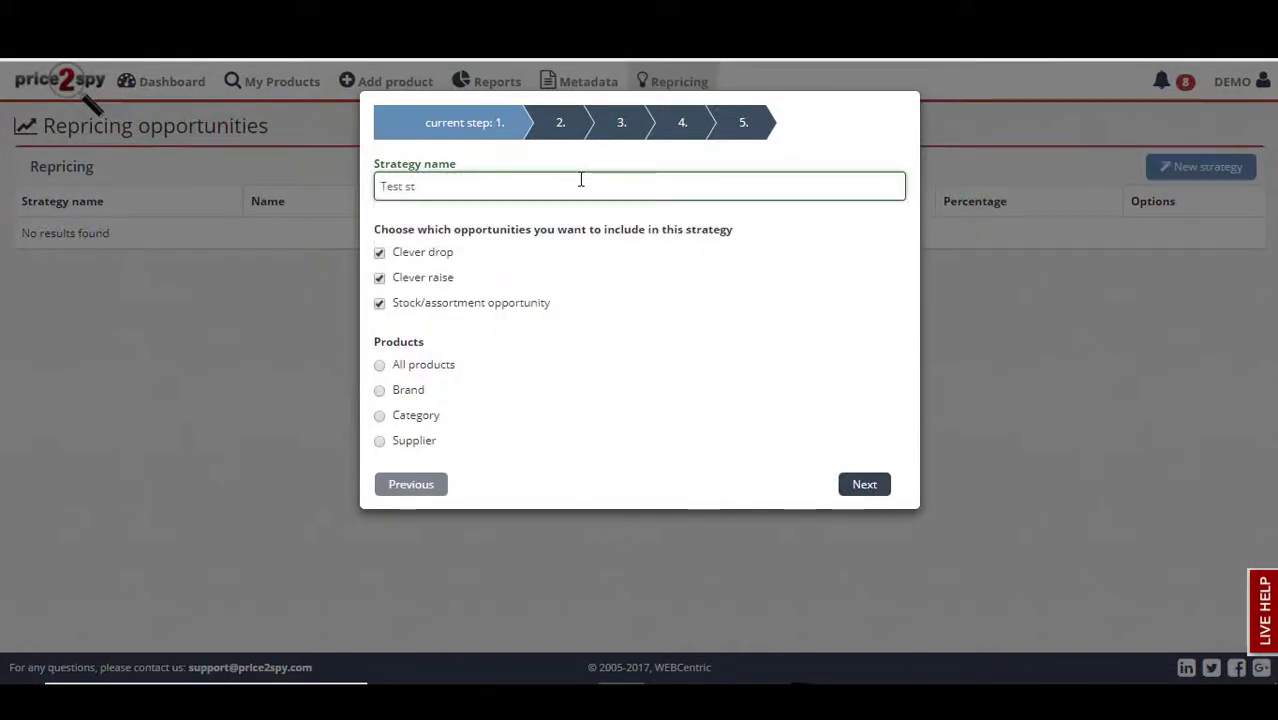
pyautogui.write('rategy')
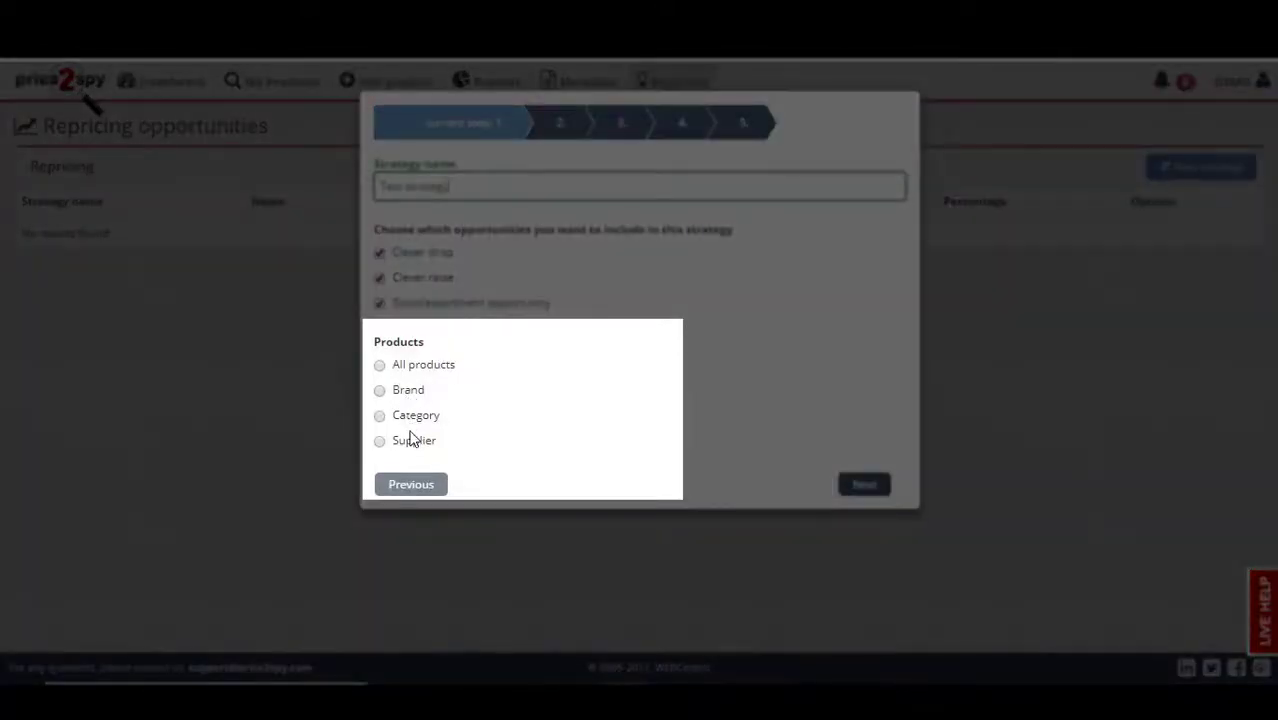
pyautogui.click(423, 368)
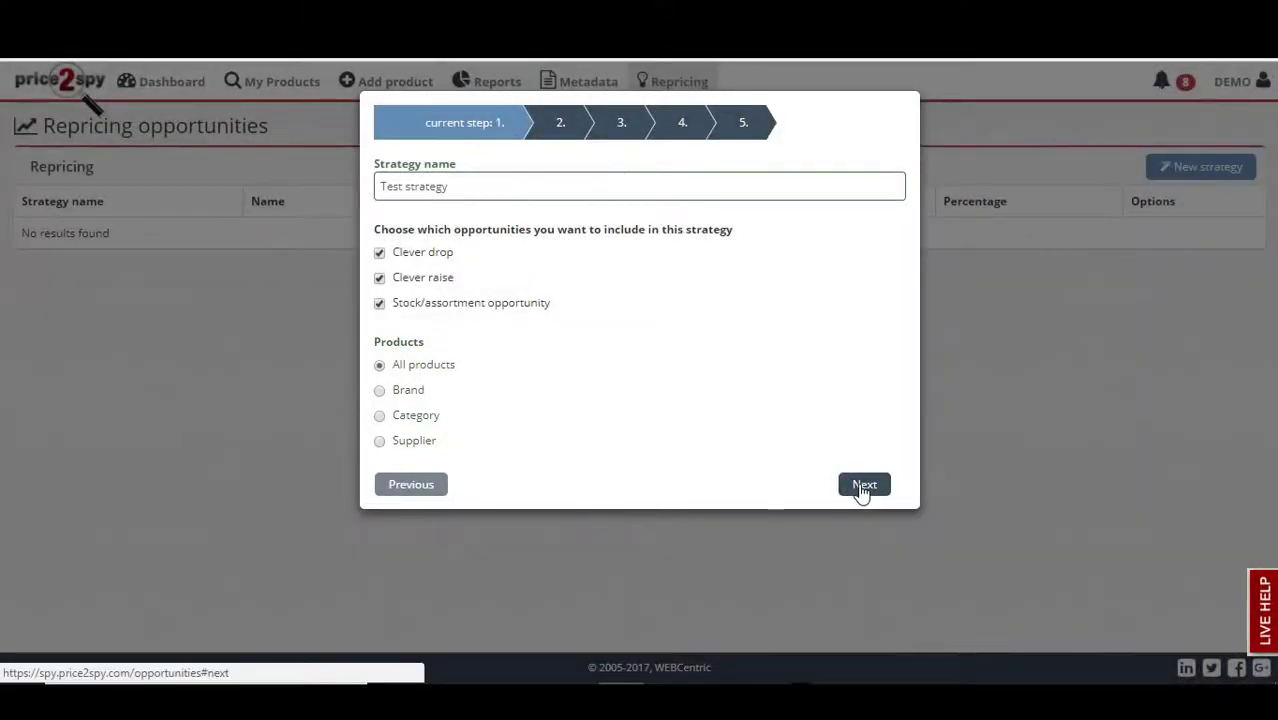
pyautogui.click(863, 485)
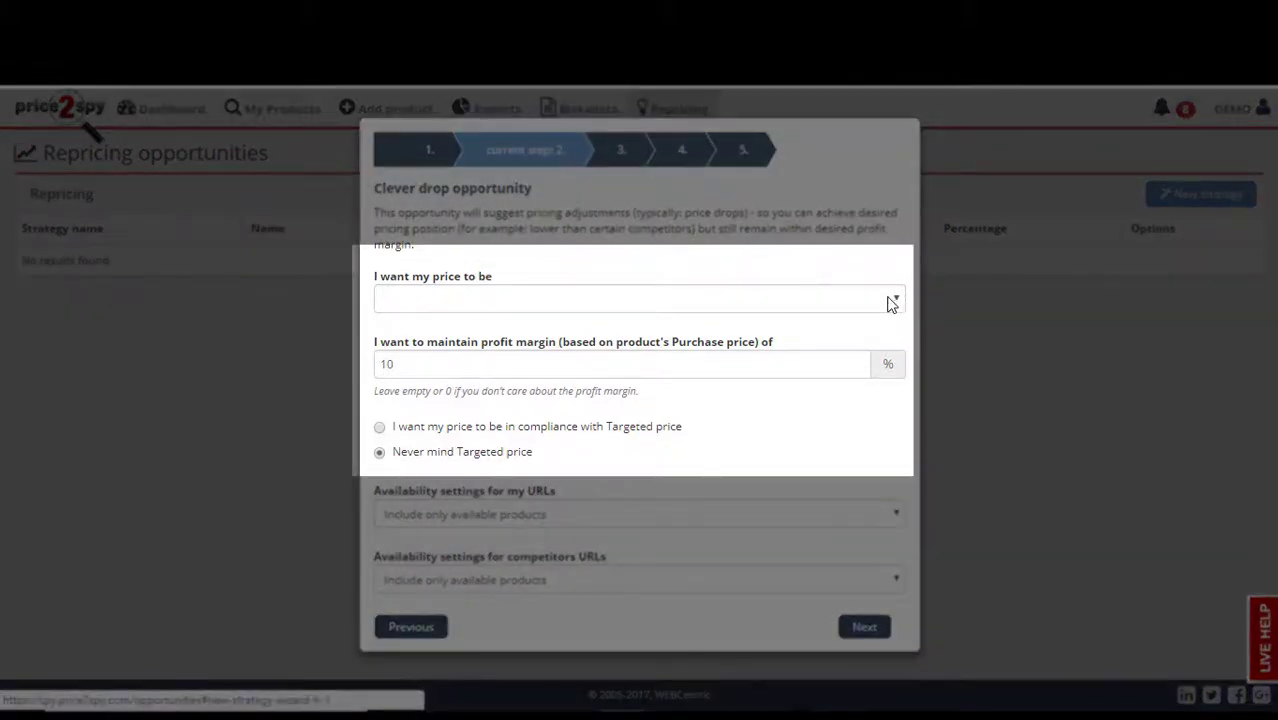
# Set the Clever drop opportunity to make the price the cheapest while maintaining a 5% profit margin
pyautogui.click(892, 302)
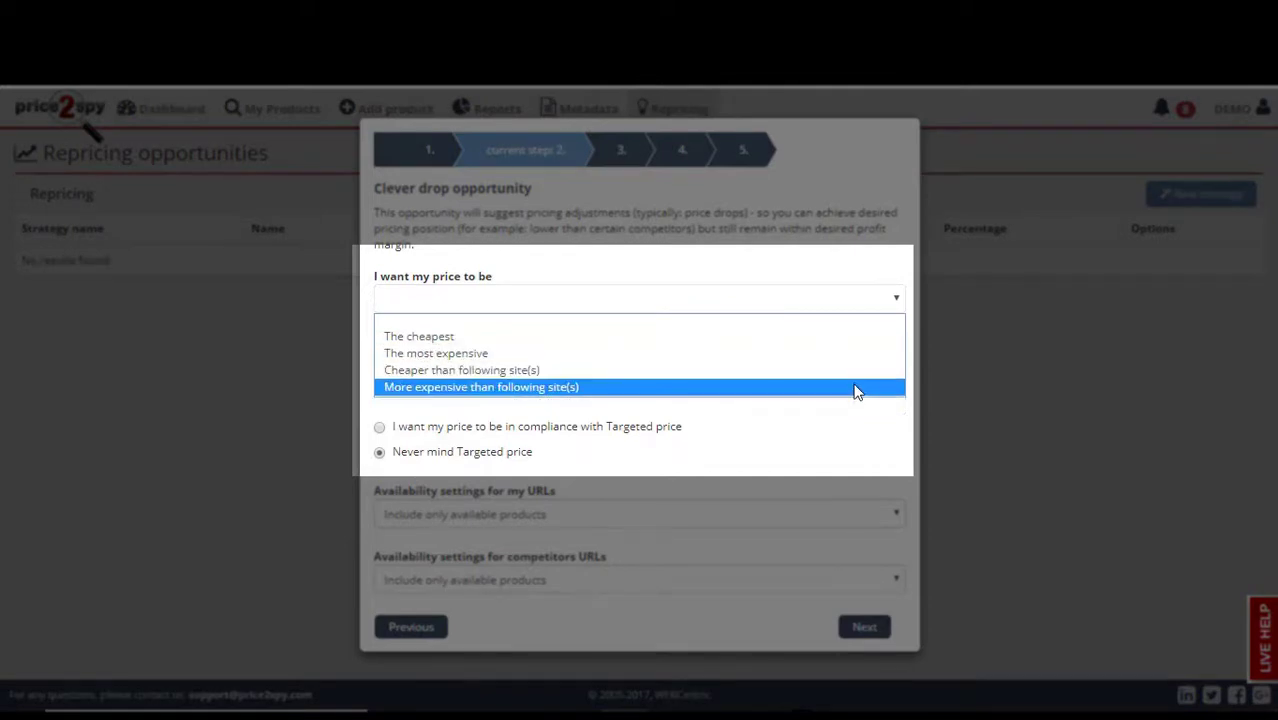
pyautogui.click(548, 343)
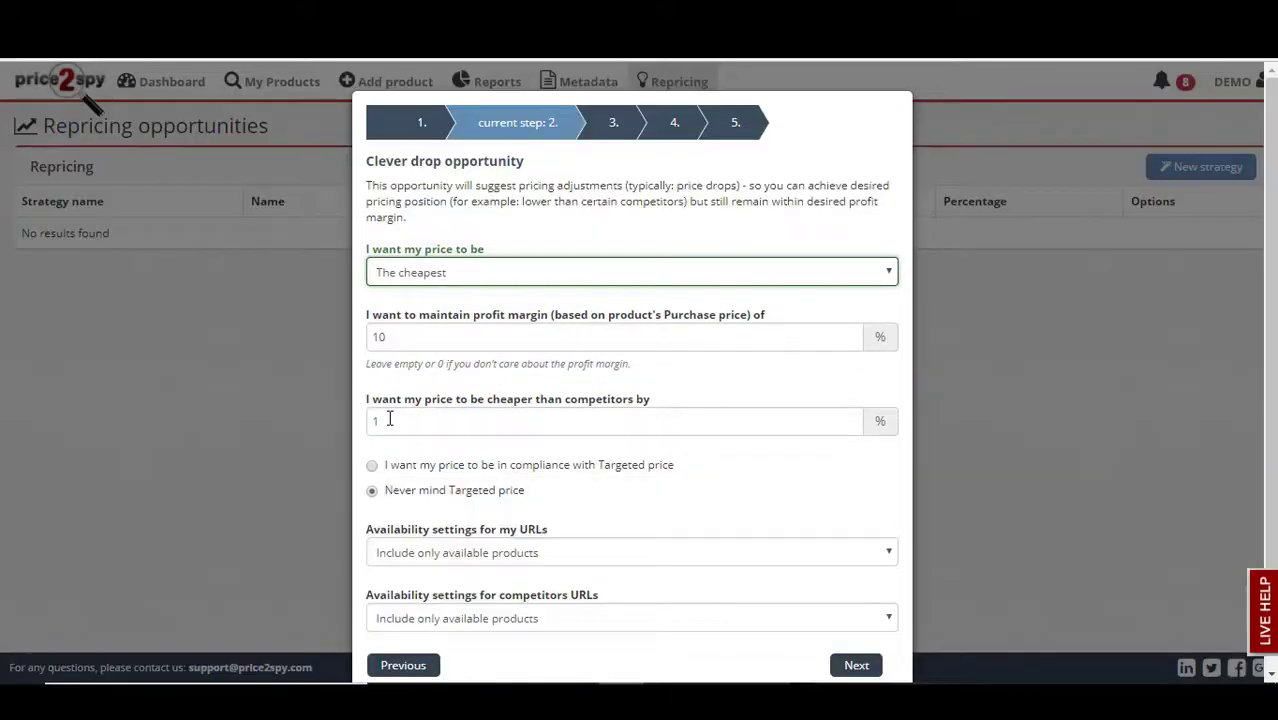
pyautogui.click(390, 420)
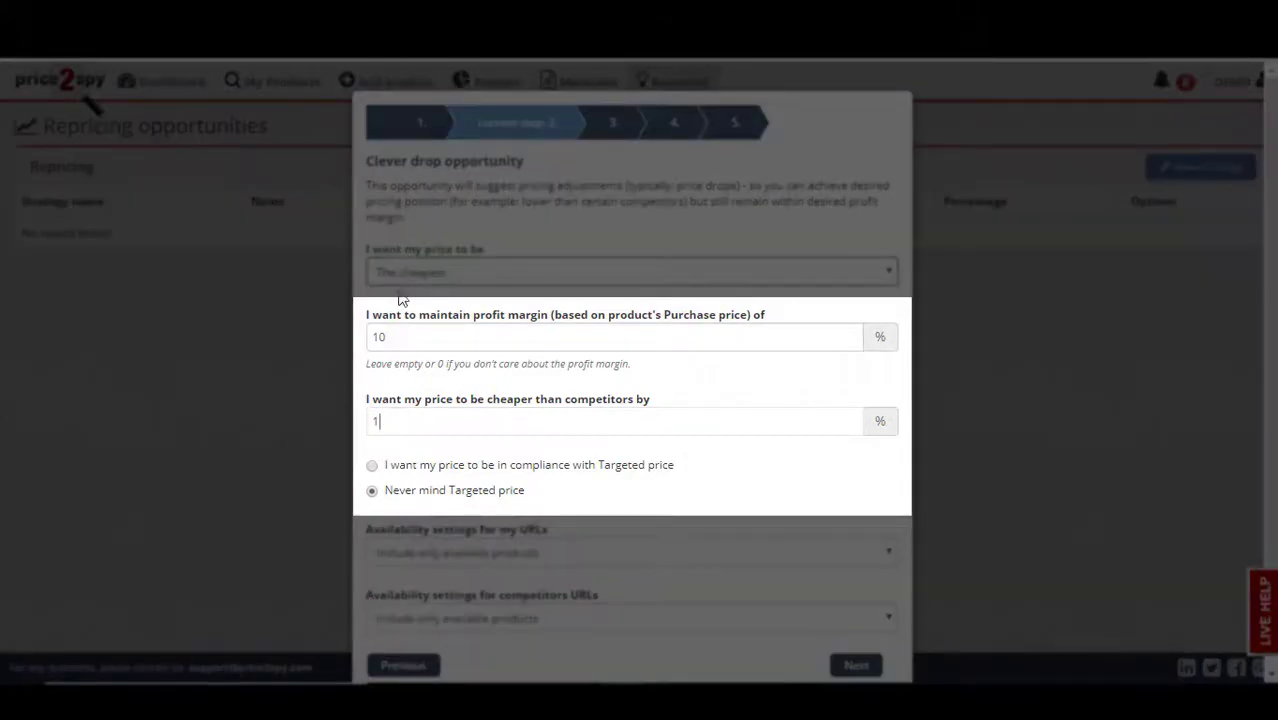
pyautogui.moveTo(385, 337); pyautogui.dragTo(327, 342)
pyautogui.write('5')
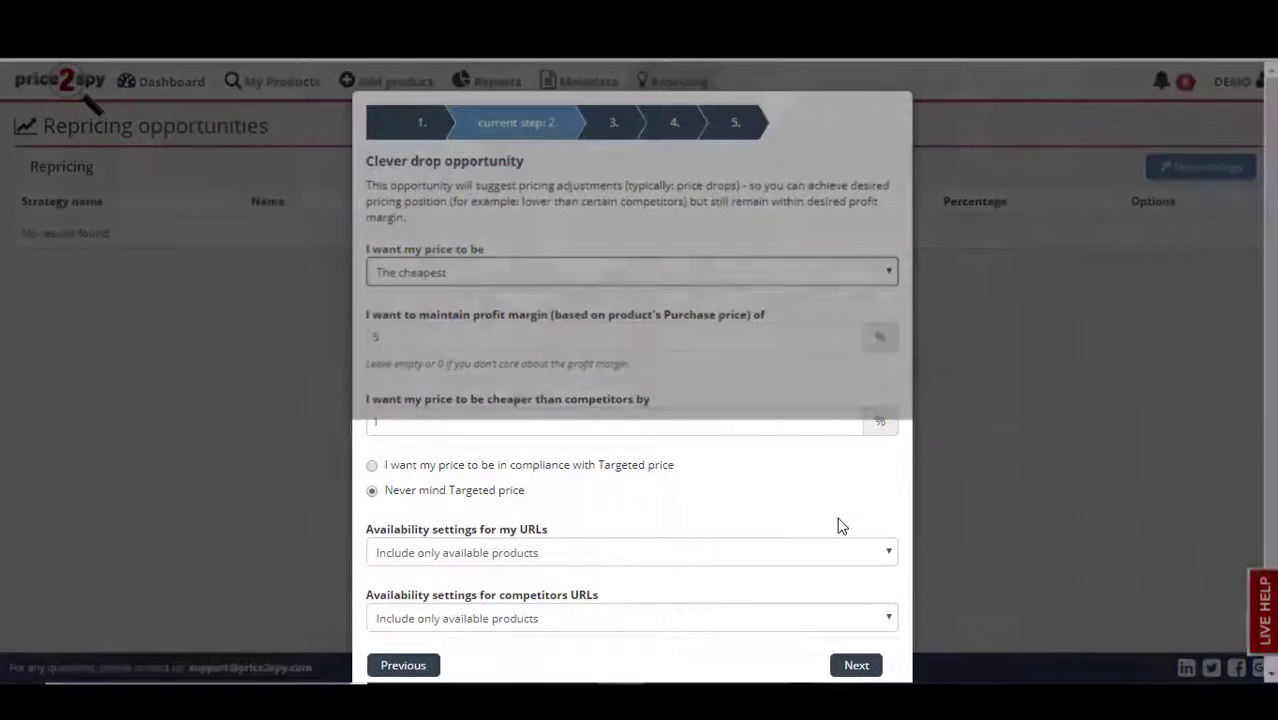
pyautogui.scroll(-1, 840, 517)
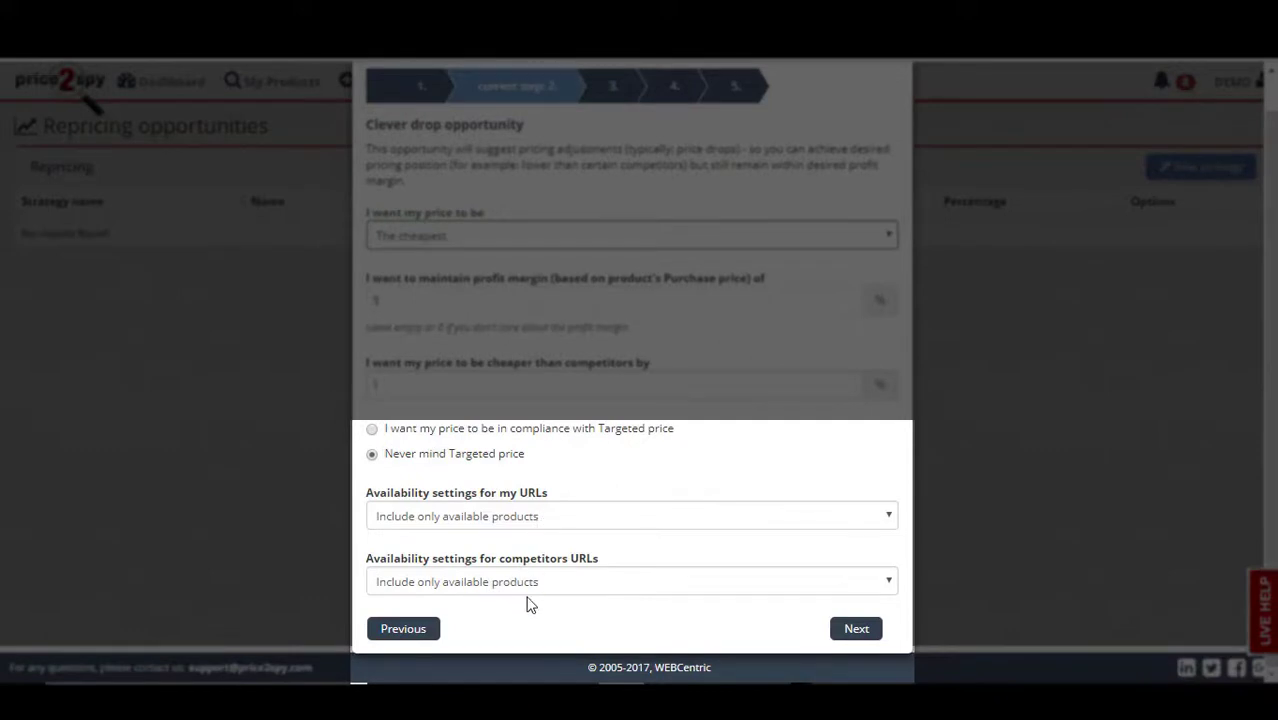
# Include all products in the Clever drop availability settings for both own and competitors' URLs, and continue to the Clever raise settings
pyautogui.click(563, 524)
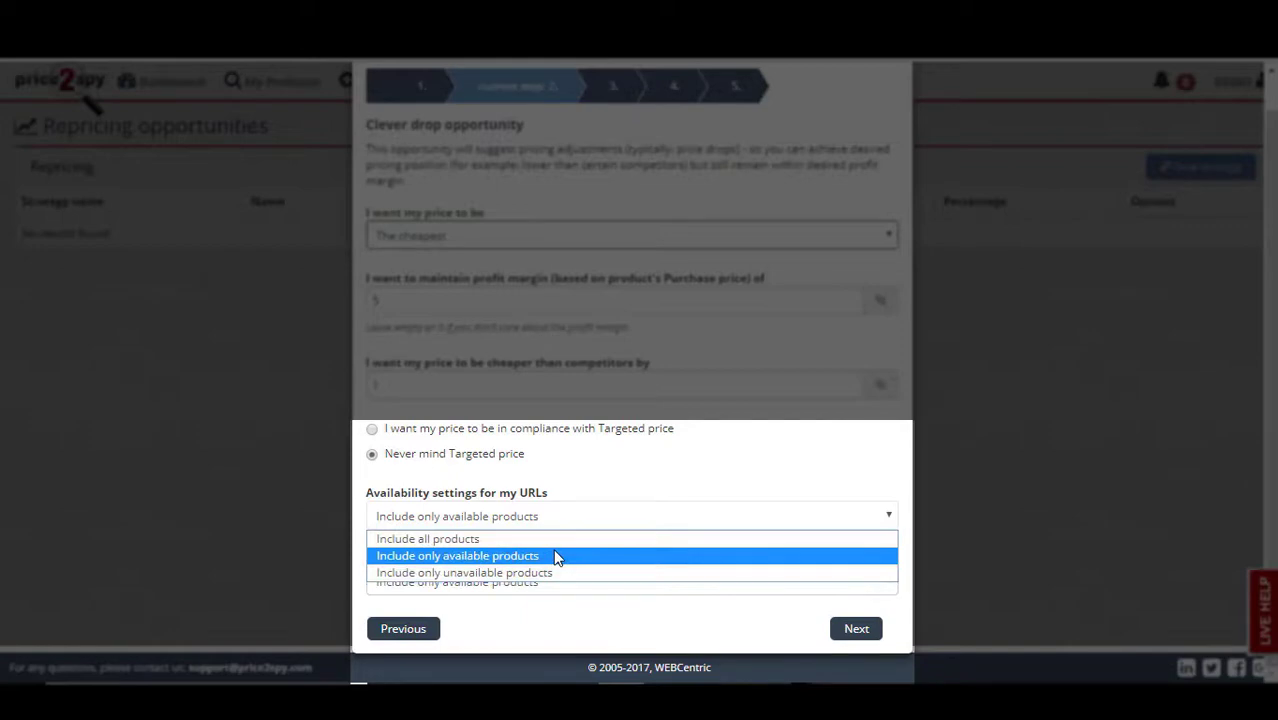
pyautogui.click(557, 541)
pyautogui.click(517, 591)
pyautogui.click(480, 603)
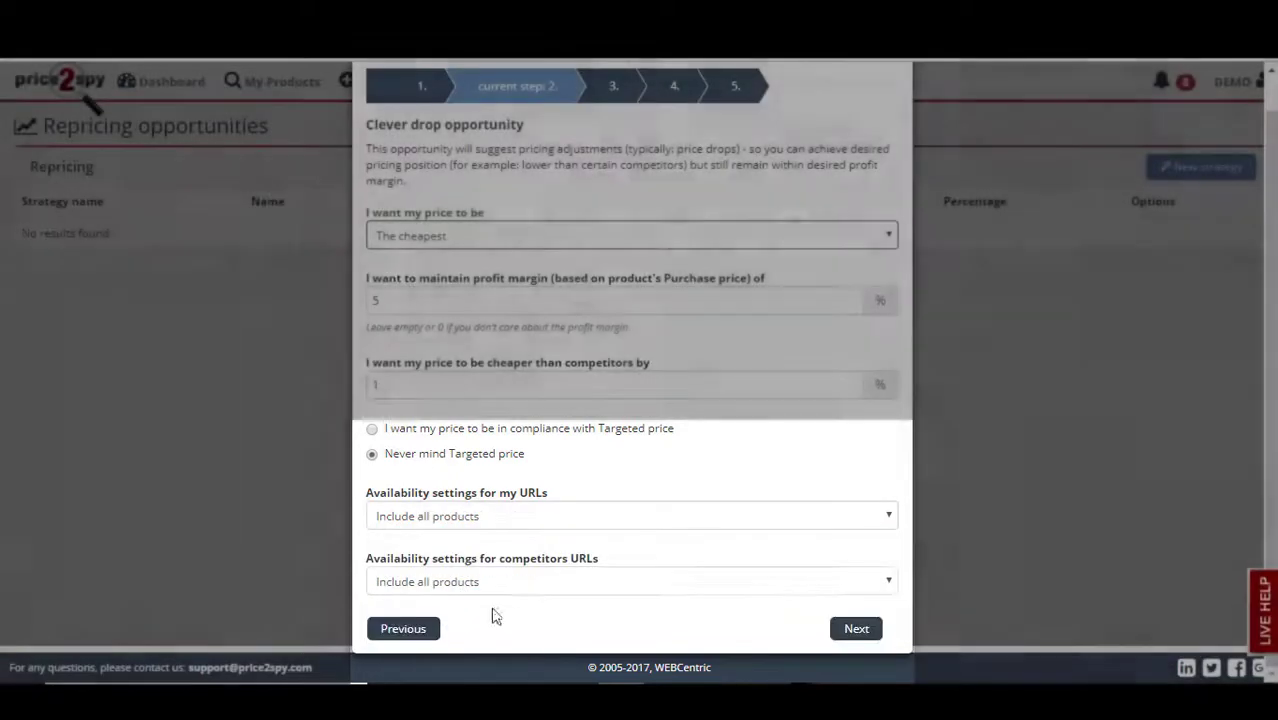
pyautogui.click(858, 630)
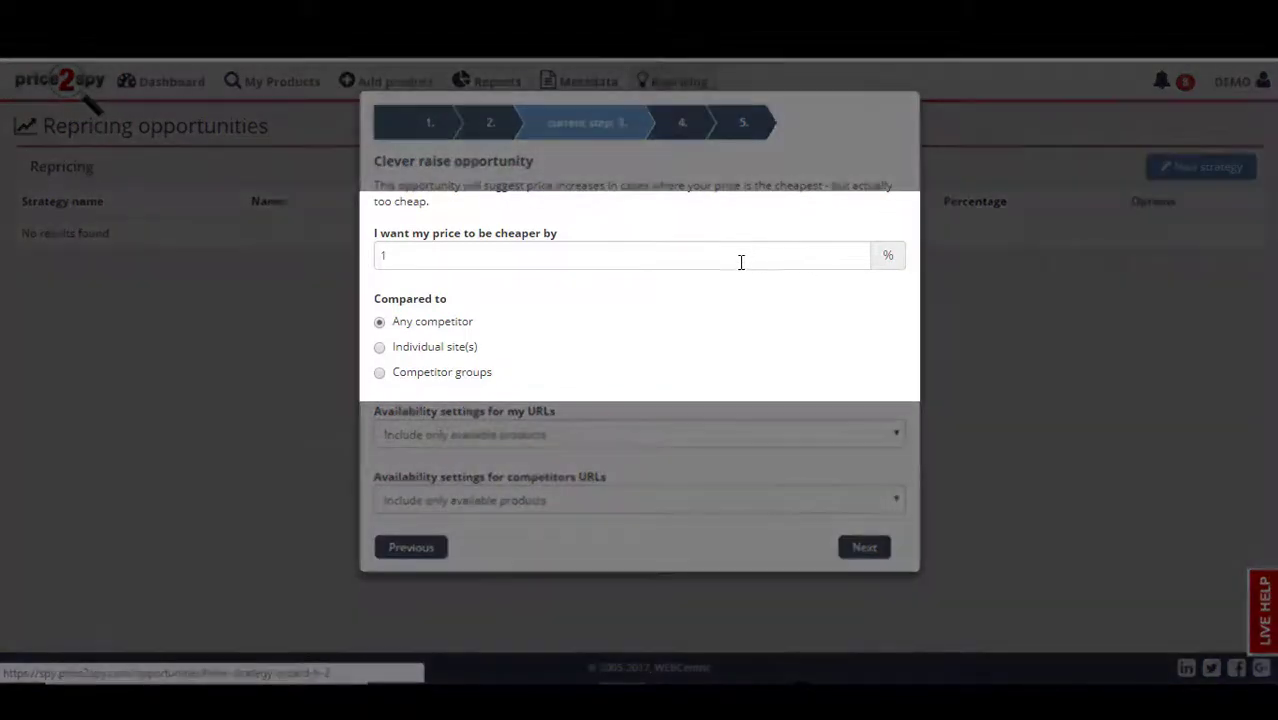
# Include all products in the Clever raise availability settings for own and competitors' URLs, and continue to the Stock/assortment opportunity
pyautogui.moveTo(742, 262); pyautogui.dragTo(316, 265)
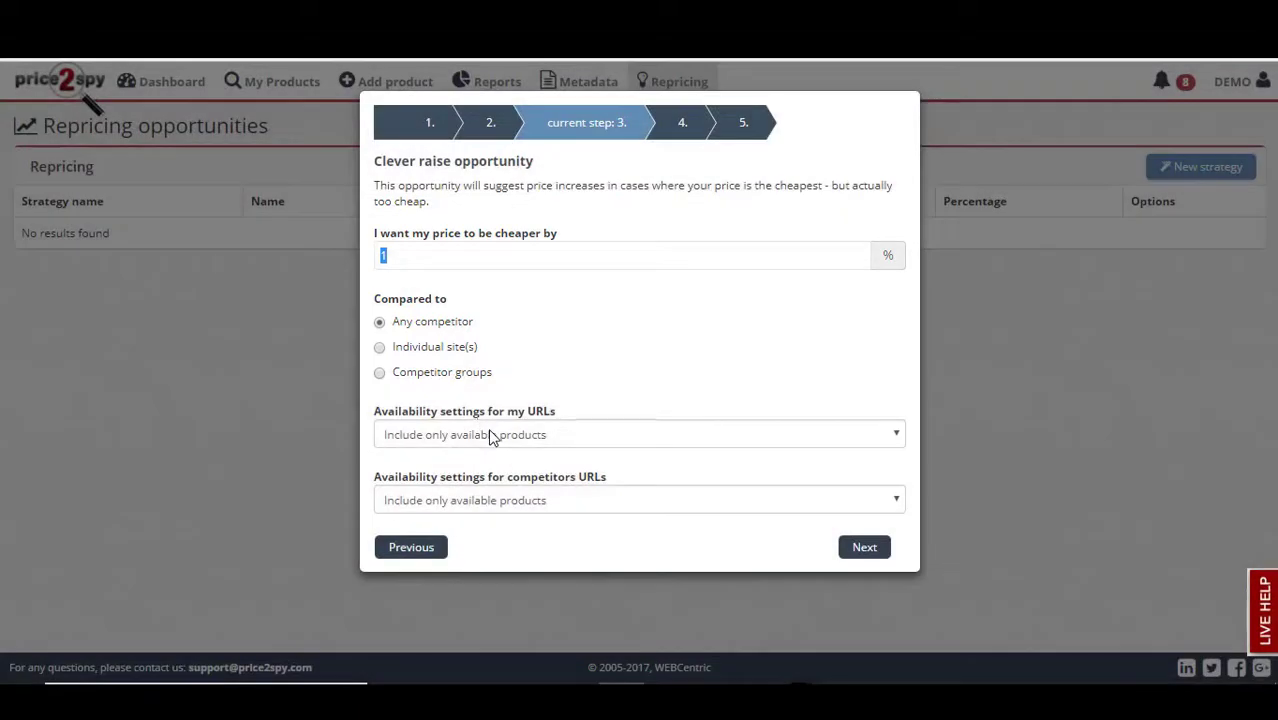
pyautogui.click(505, 440)
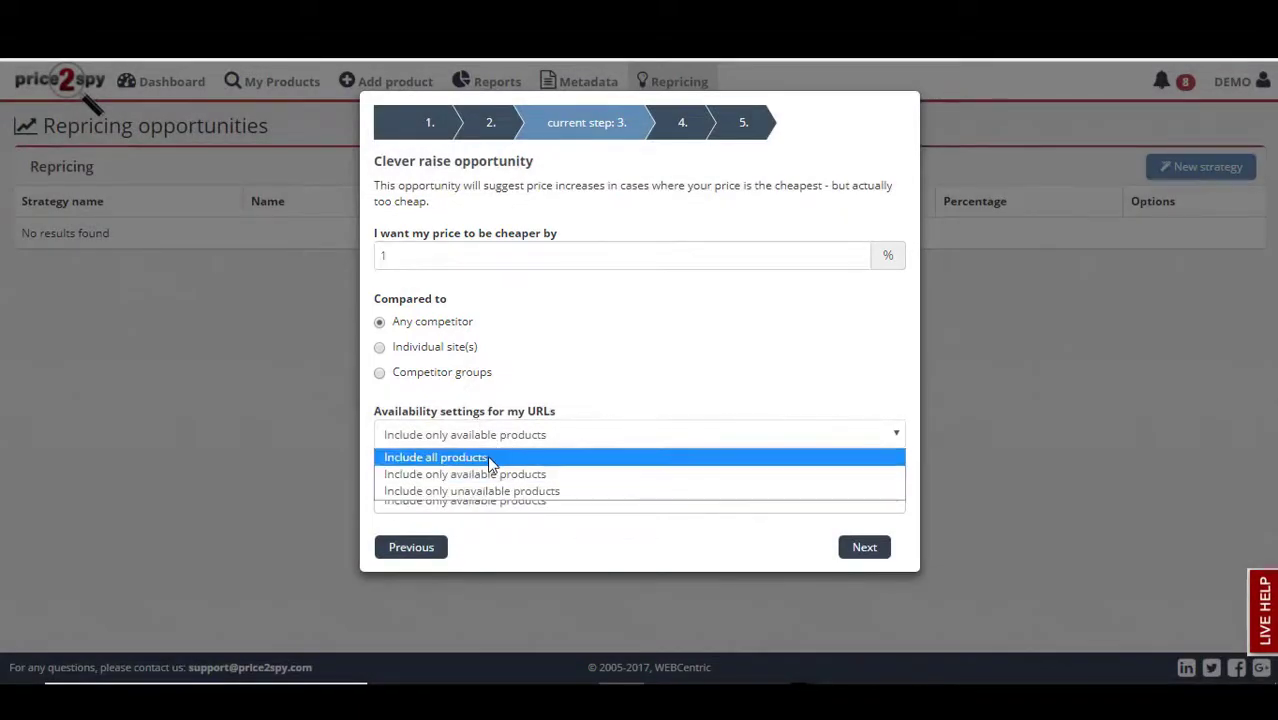
pyautogui.click(489, 453)
pyautogui.click(457, 510)
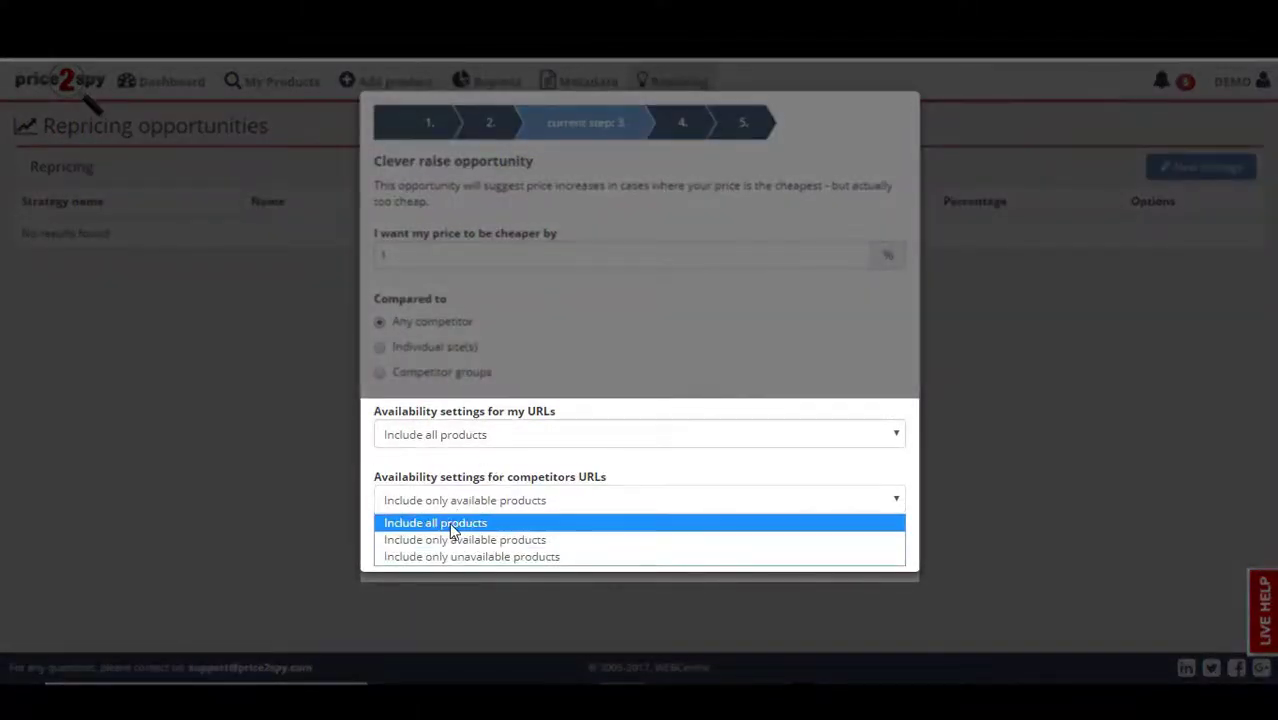
pyautogui.click(449, 522)
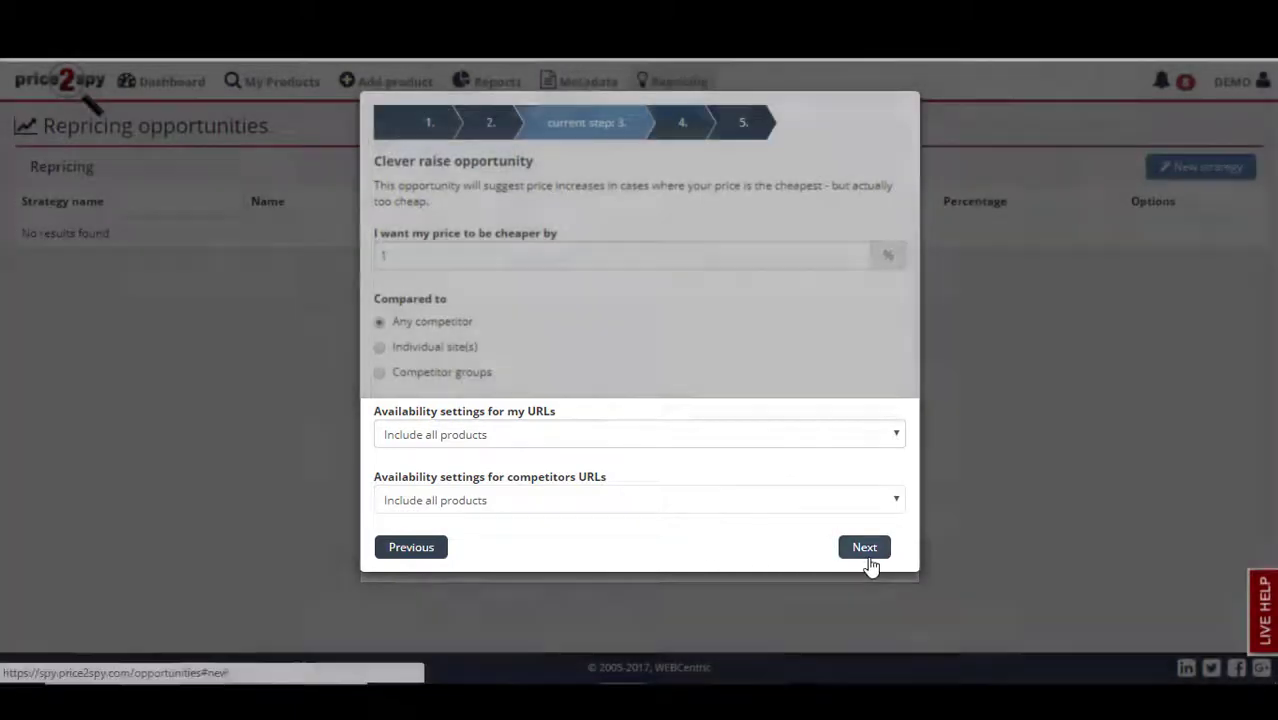
pyautogui.click(866, 550)
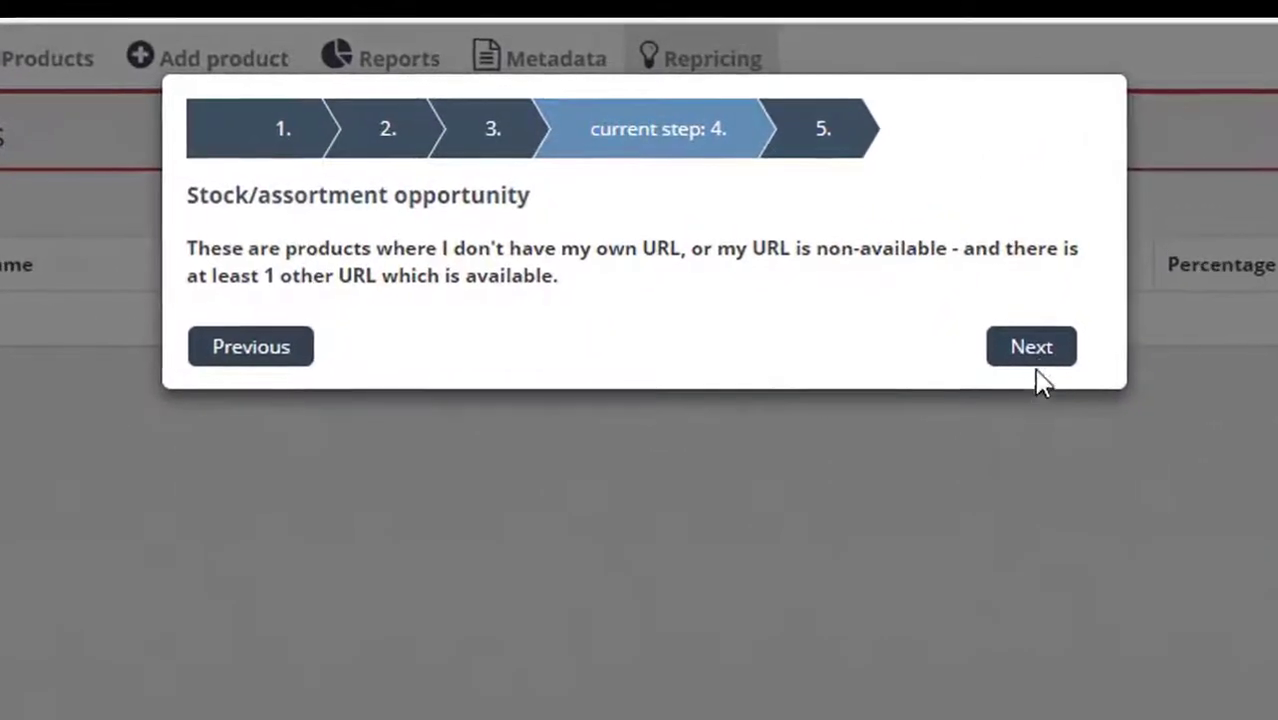
# Accept the Stock/assortment opportunity and finish the strategy with a widget for it on the Pricing Dashboard
pyautogui.click(1034, 347)
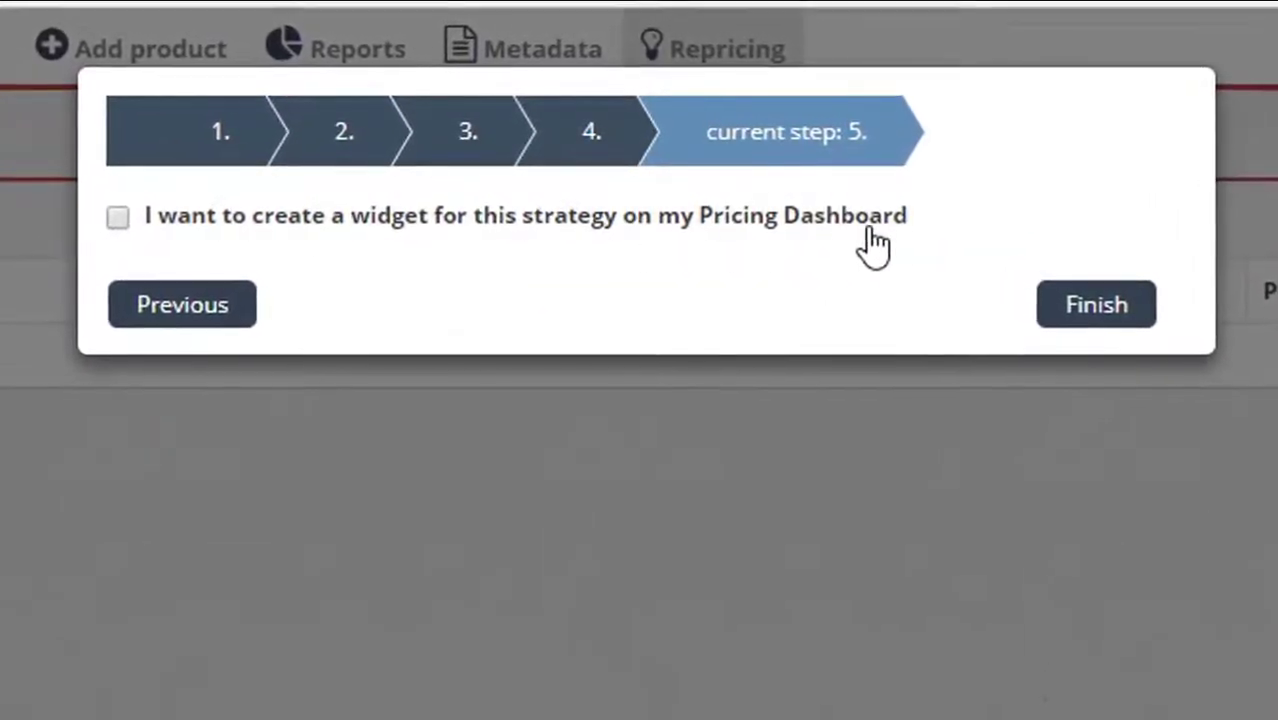
pyautogui.click(116, 220)
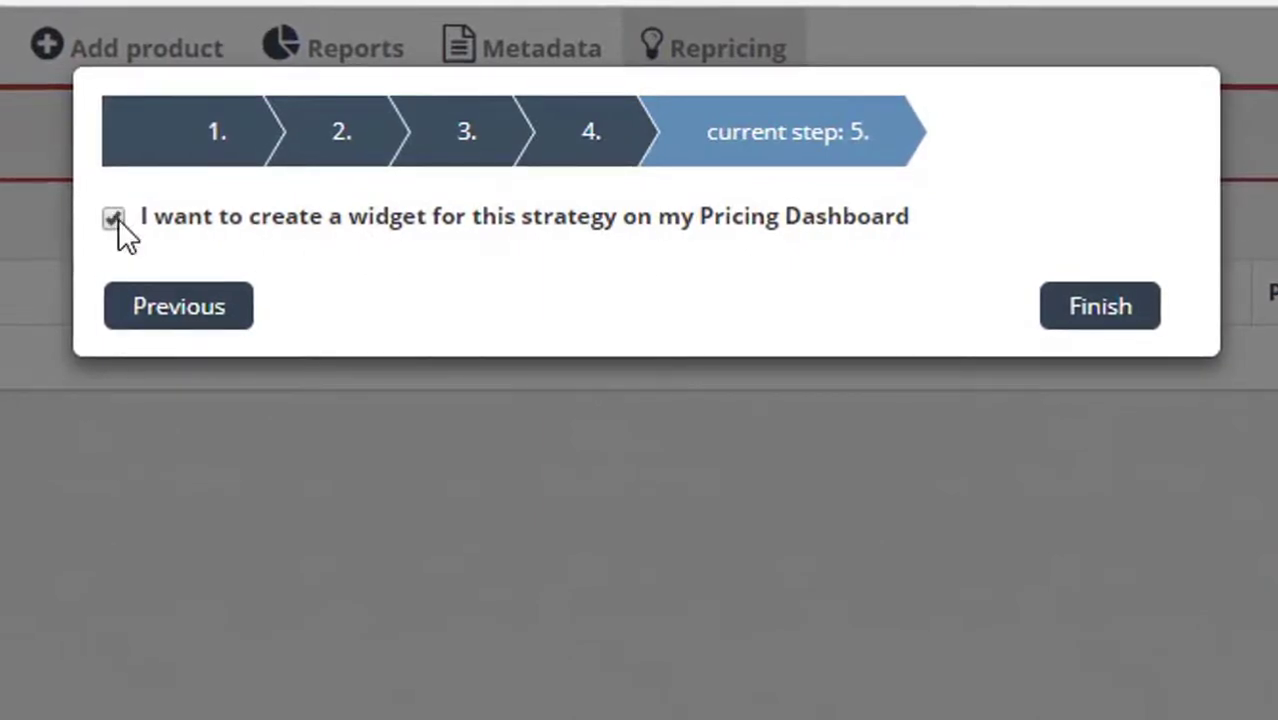
pyautogui.click(1117, 310)
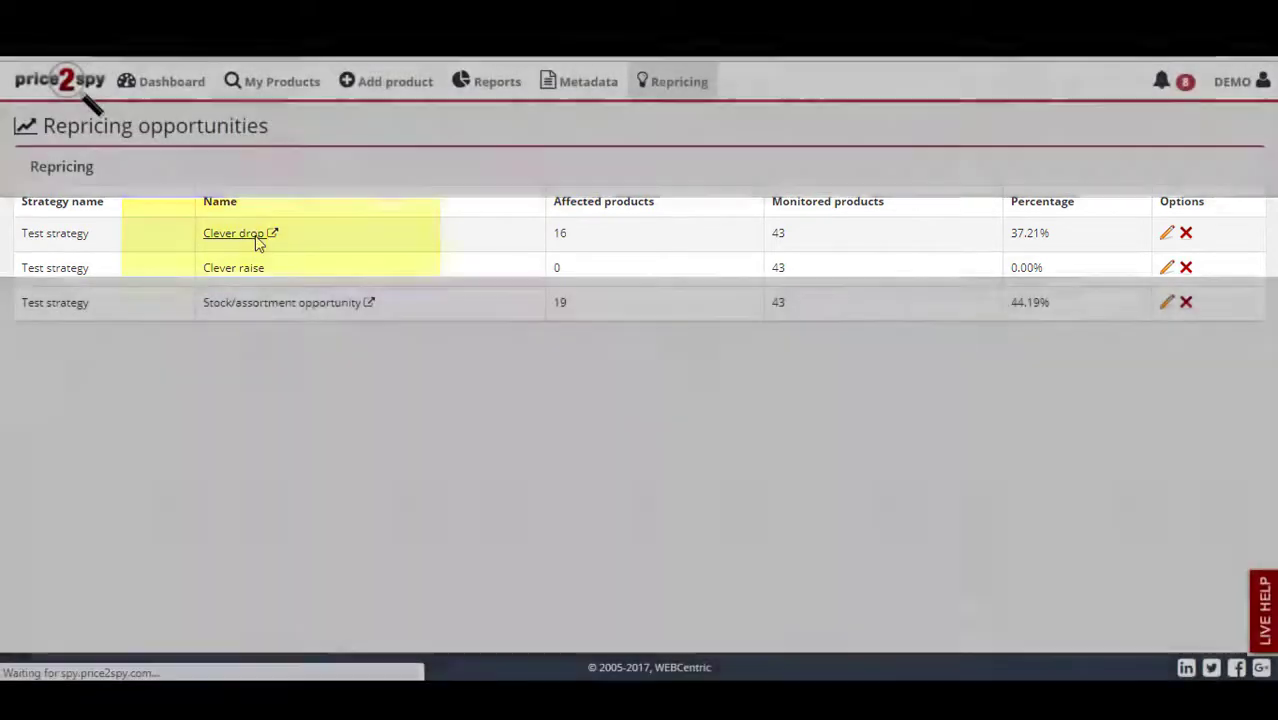
# In Test strategy's Clever drop report, mark Blues Deville Harp G, Roland SPD-SX Sampling Pad and Fender Standard Telecaster CAR electric guitar for repricing
pyautogui.click(256, 236)
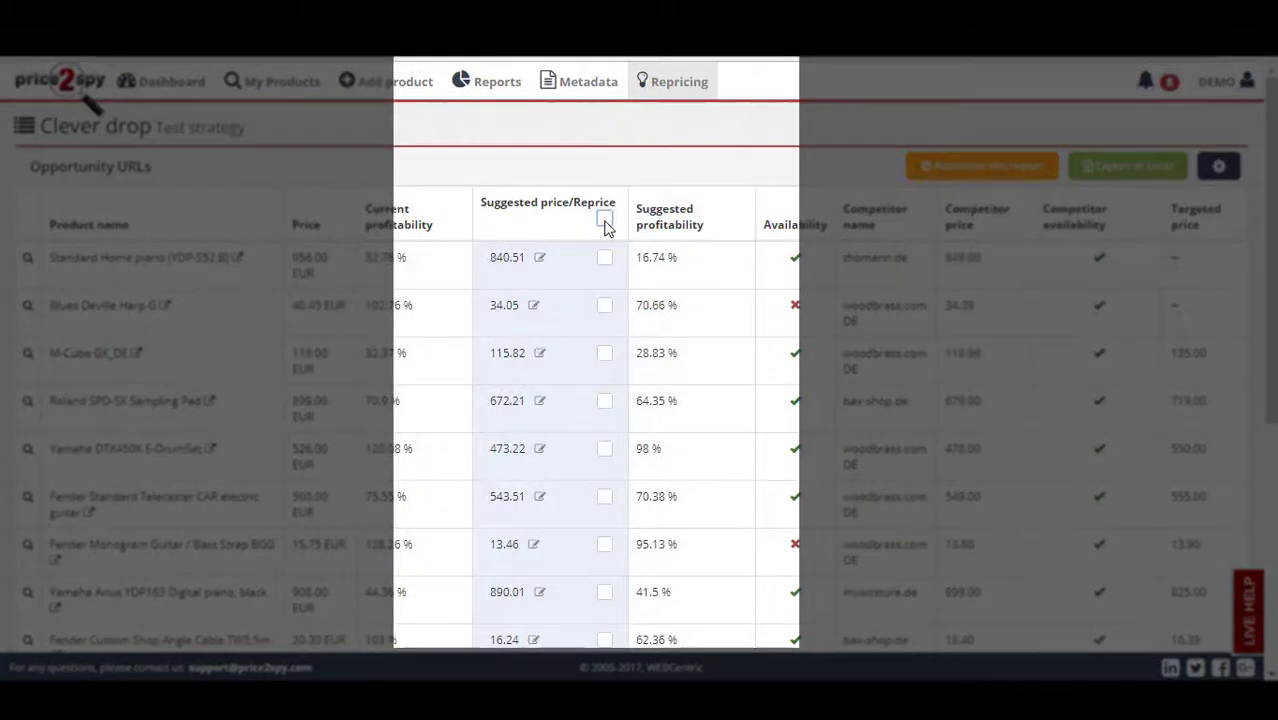
pyautogui.click(605, 220)
pyautogui.click(605, 220)
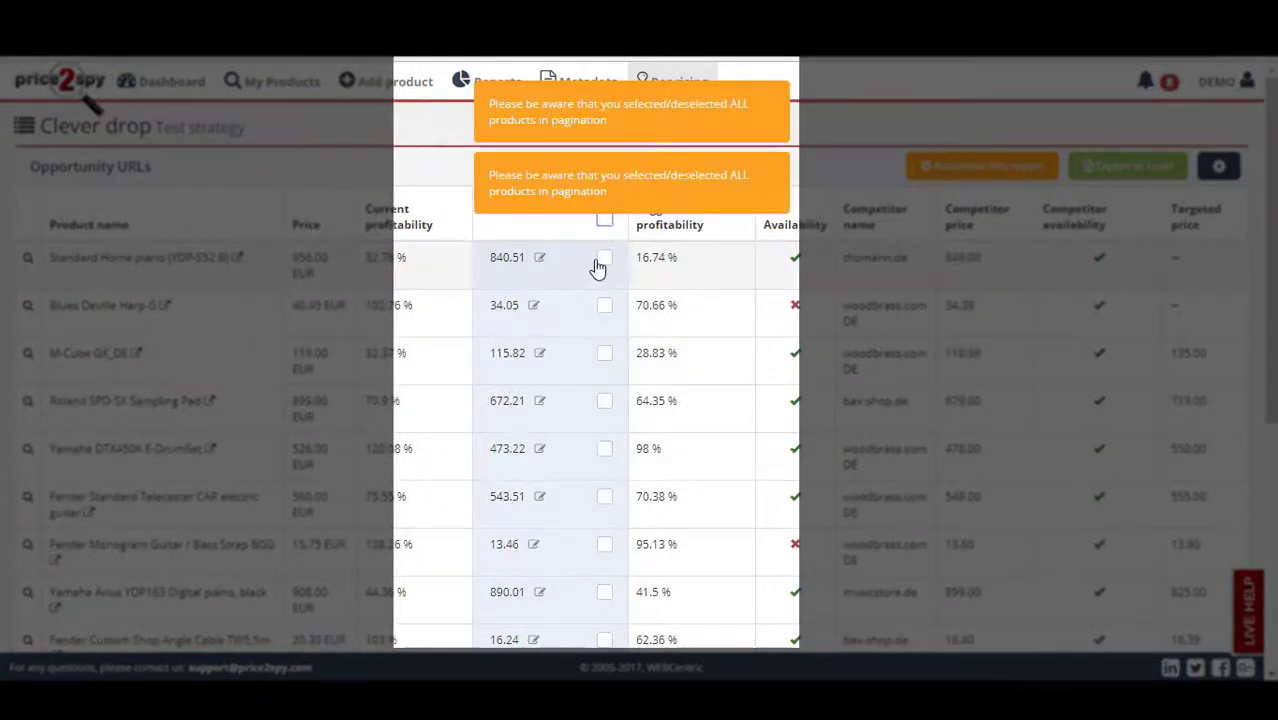
pyautogui.click(605, 306)
pyautogui.click(605, 401)
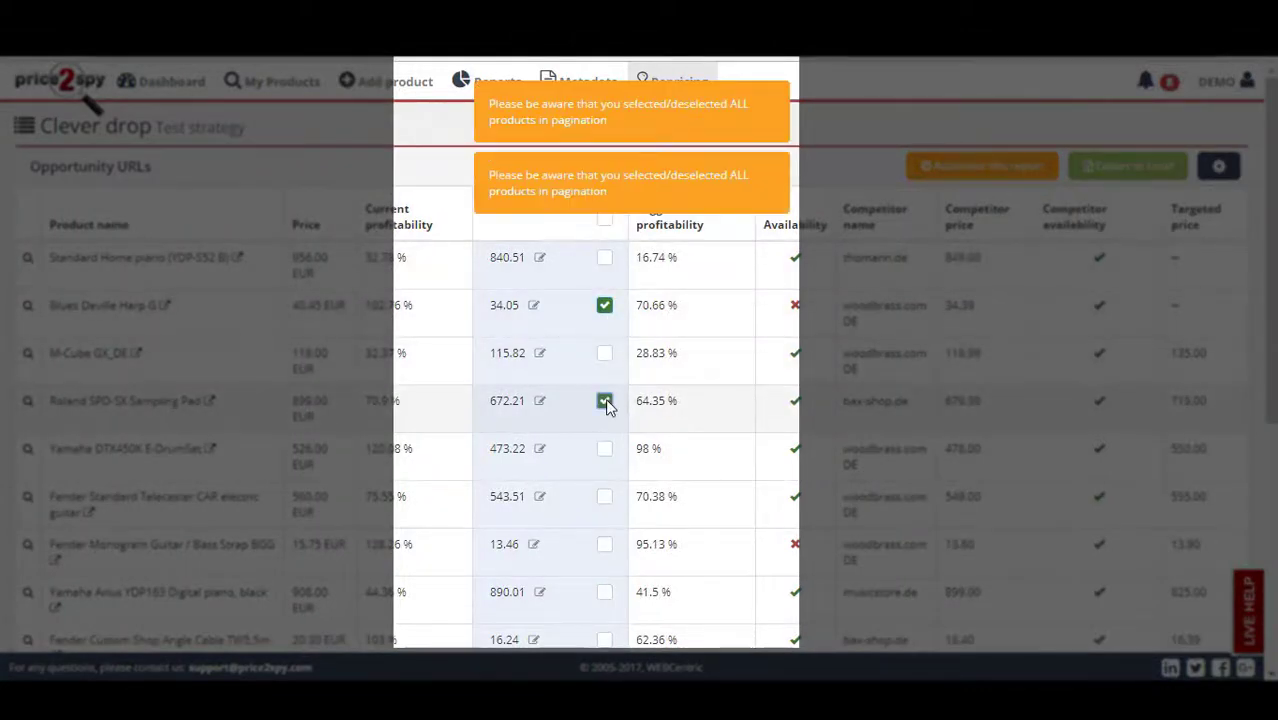
pyautogui.click(606, 495)
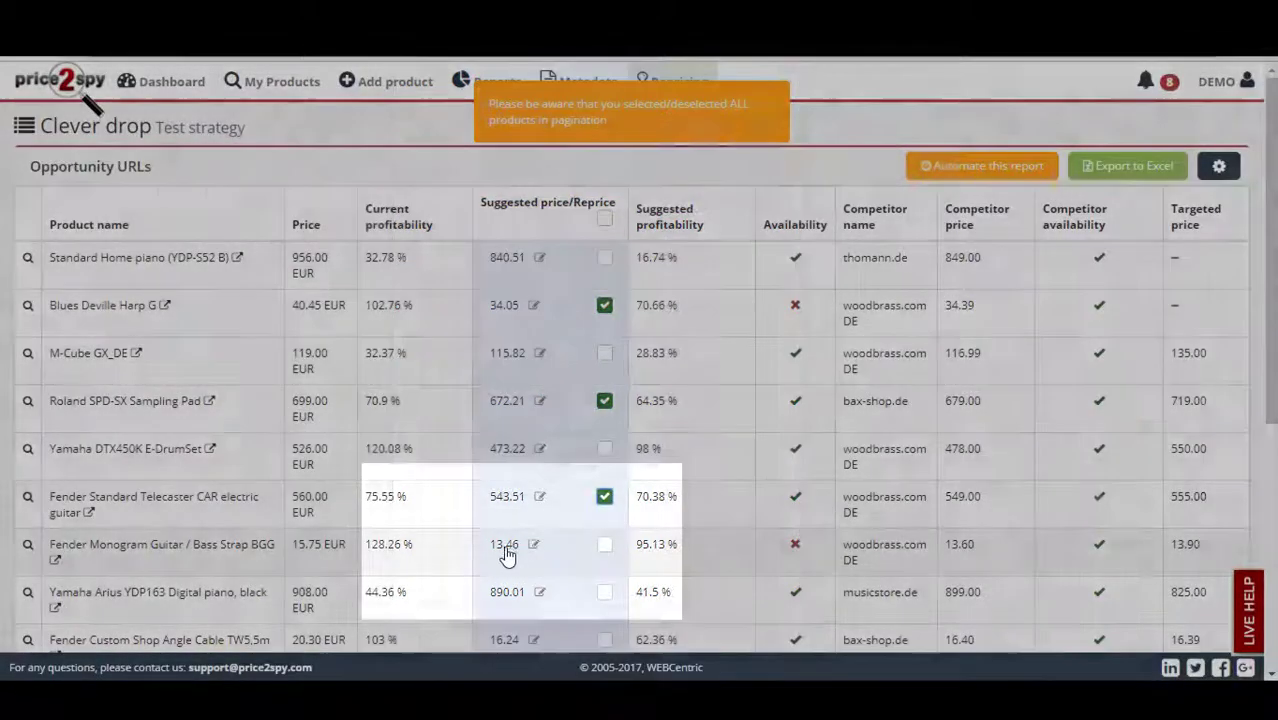
# Set the Fender Monogram Guitar / Bass Strap BGG's suggested price to 13.5 and mark the Yamaha Arius YDP163 for repricing too
pyautogui.click(507, 546)
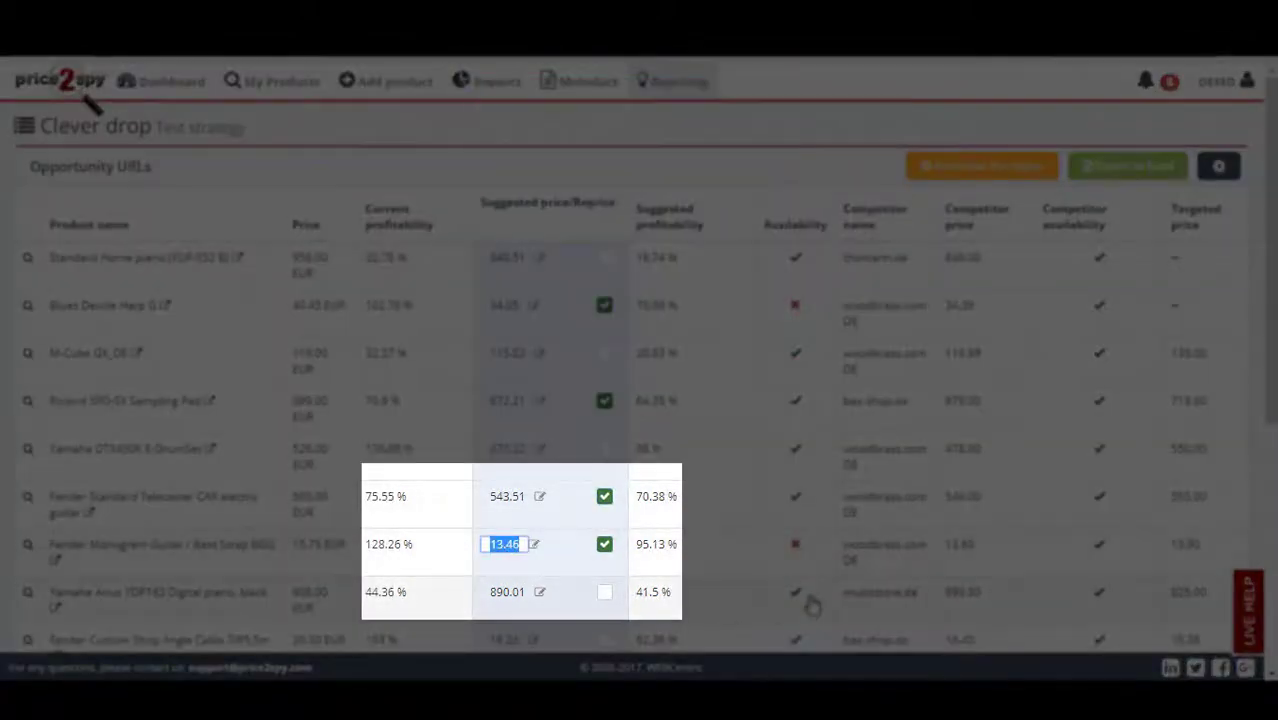
pyautogui.write('13')
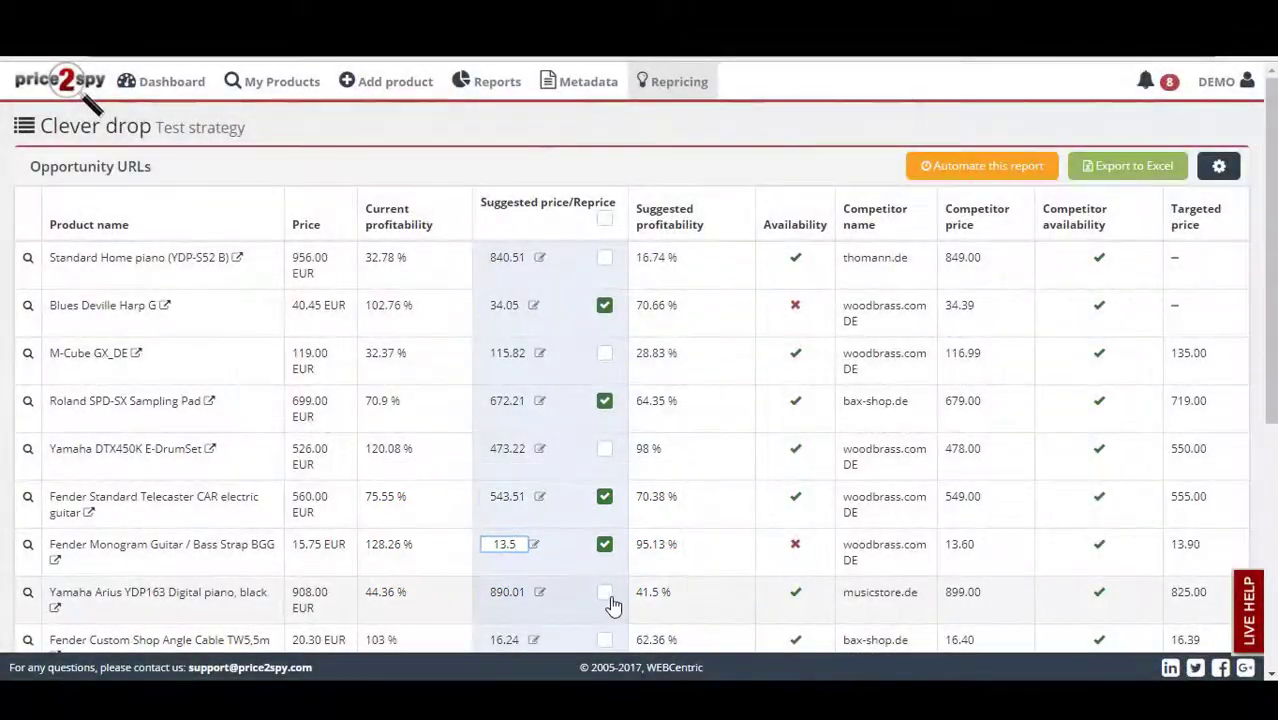
pyautogui.click(604, 592)
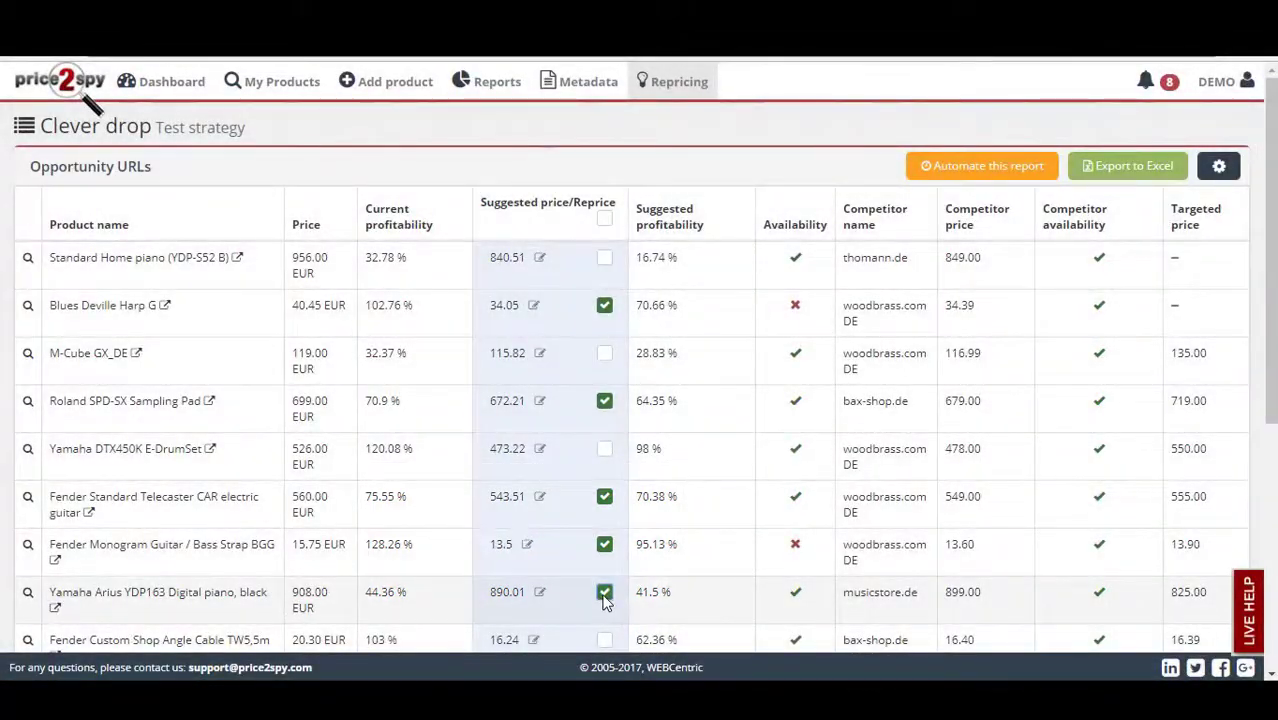
# Reprice the marked Clever drop products and confirm their price changes for the online store
pyautogui.scroll(-5, 604, 598)
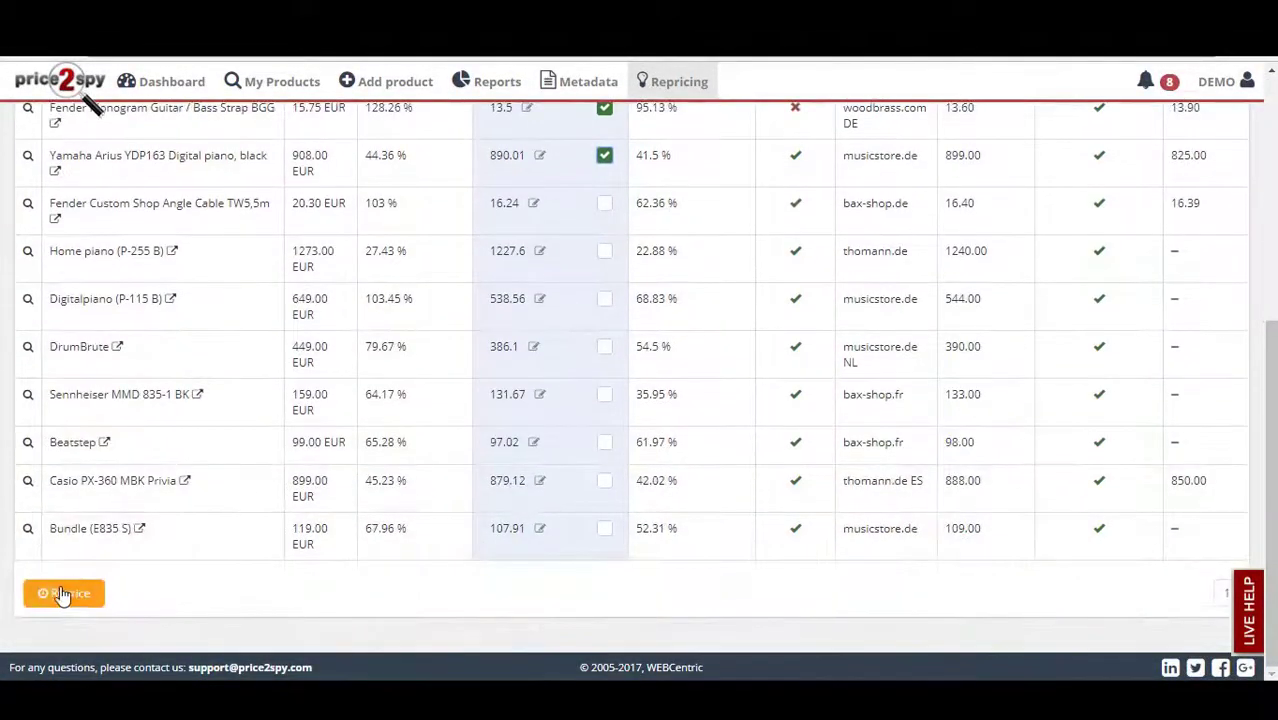
pyautogui.click(62, 594)
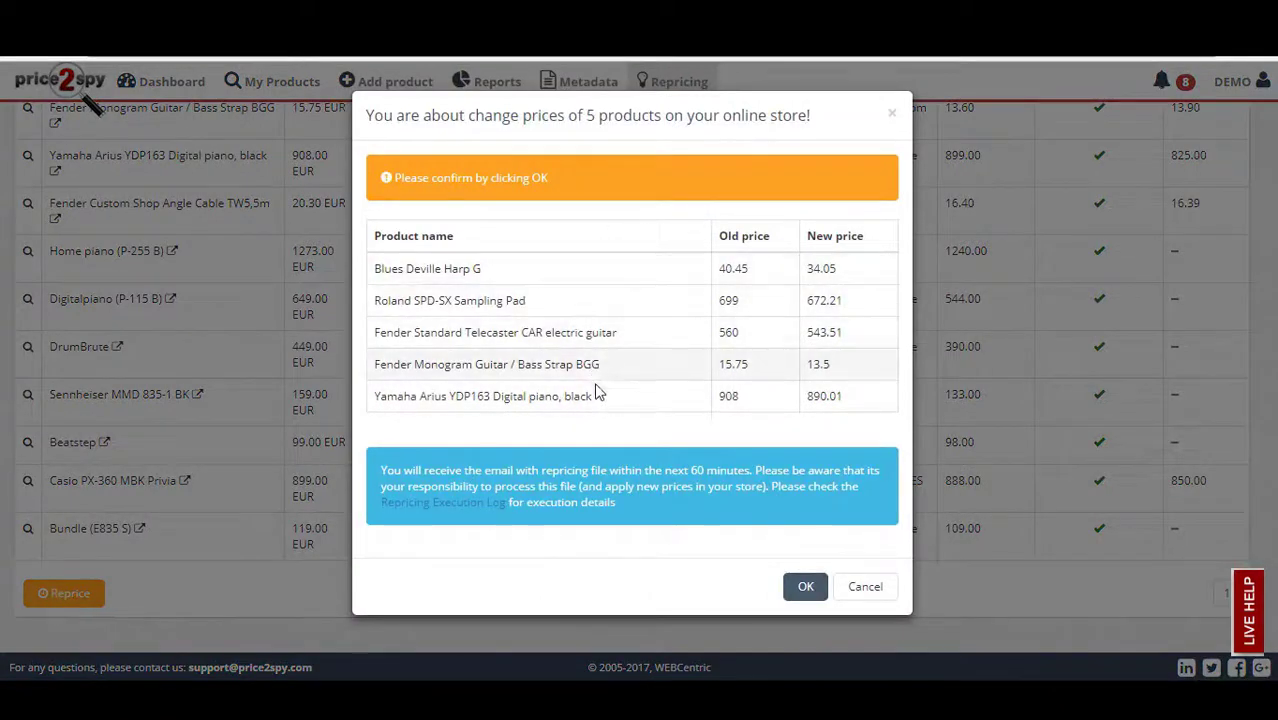
pyautogui.click(803, 588)
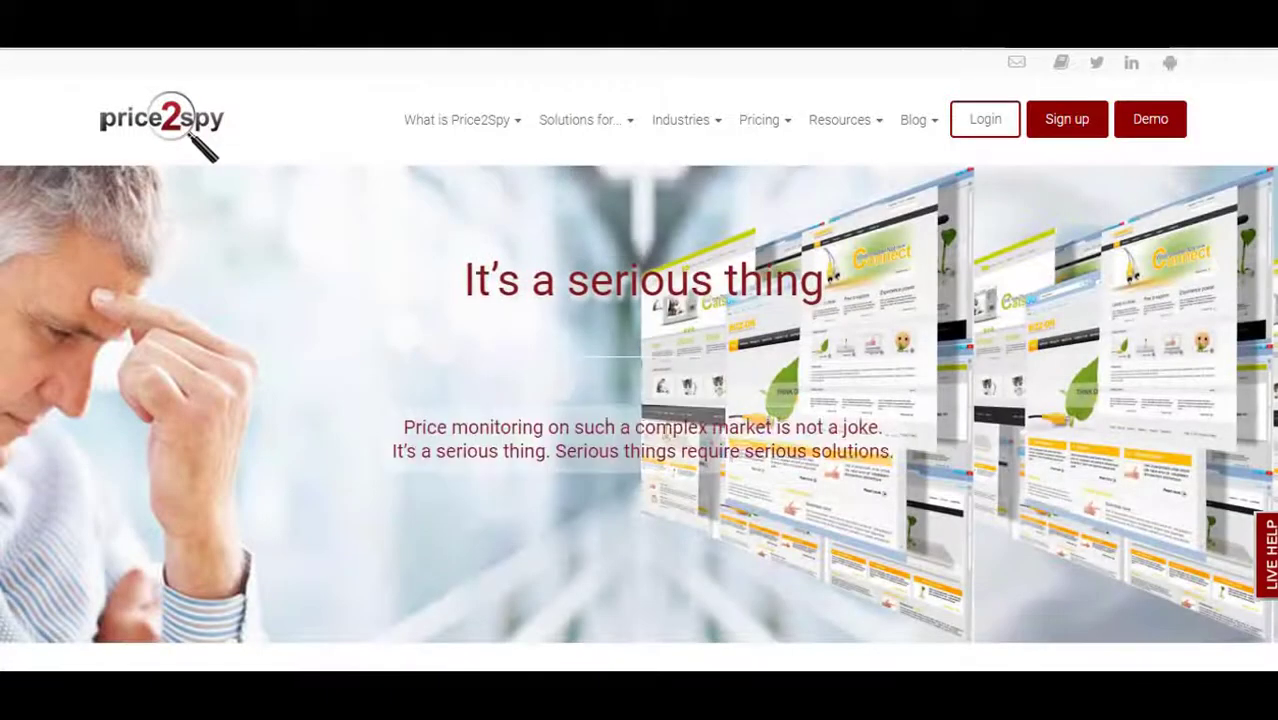
# Open the Pricing strategy / Repricing resource page on the Price2Spy website and read about repricing opportunities and methods
pyautogui.moveTo(842, 131)
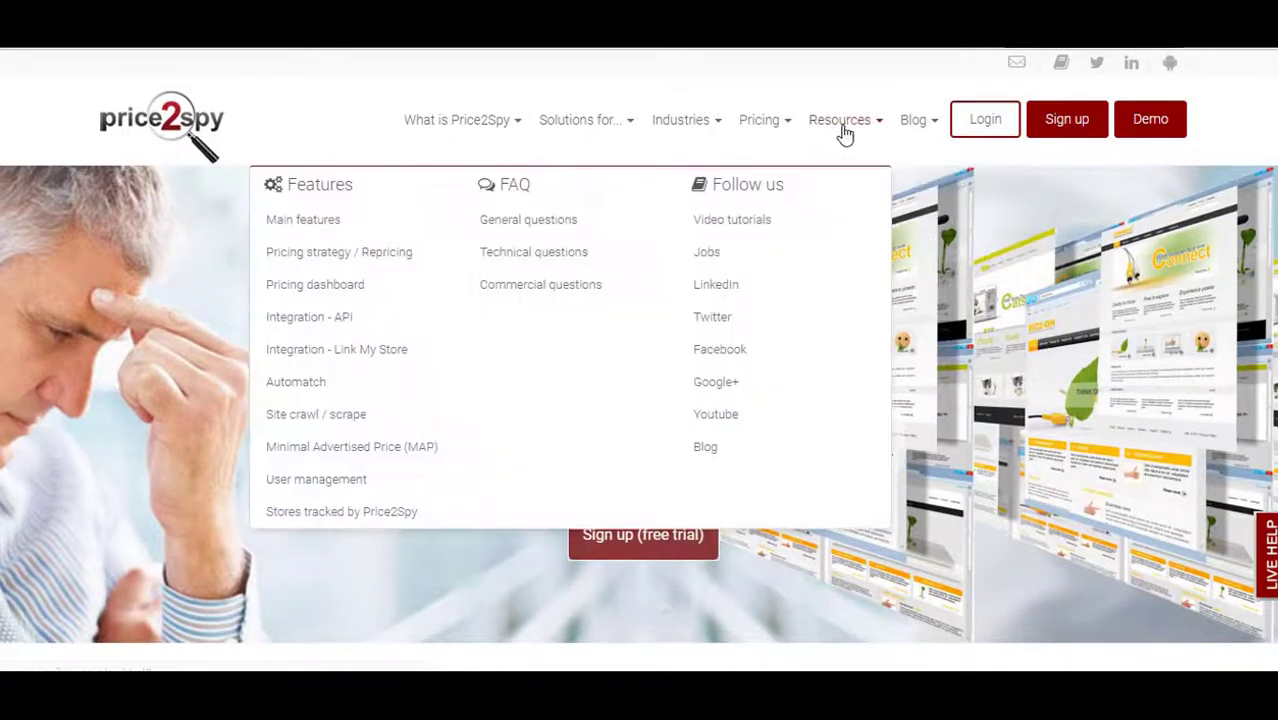
pyautogui.click(310, 260)
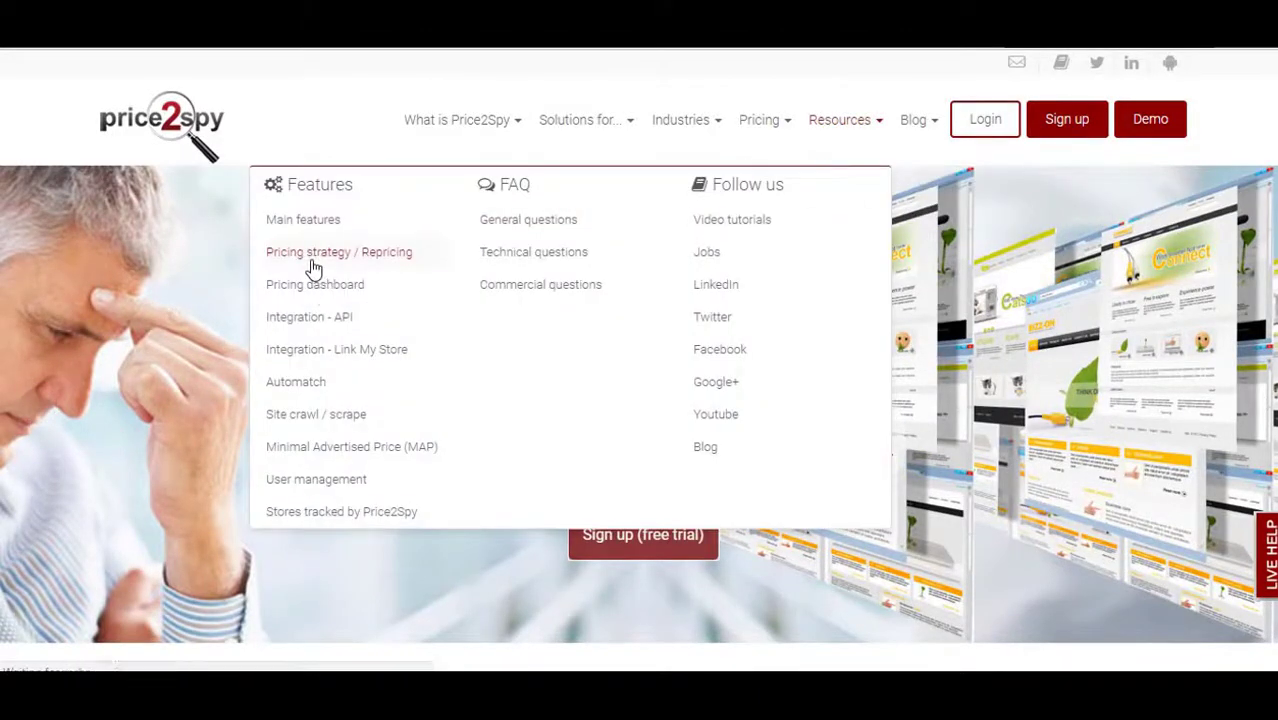
pyautogui.scroll(-4, 1263, 207)
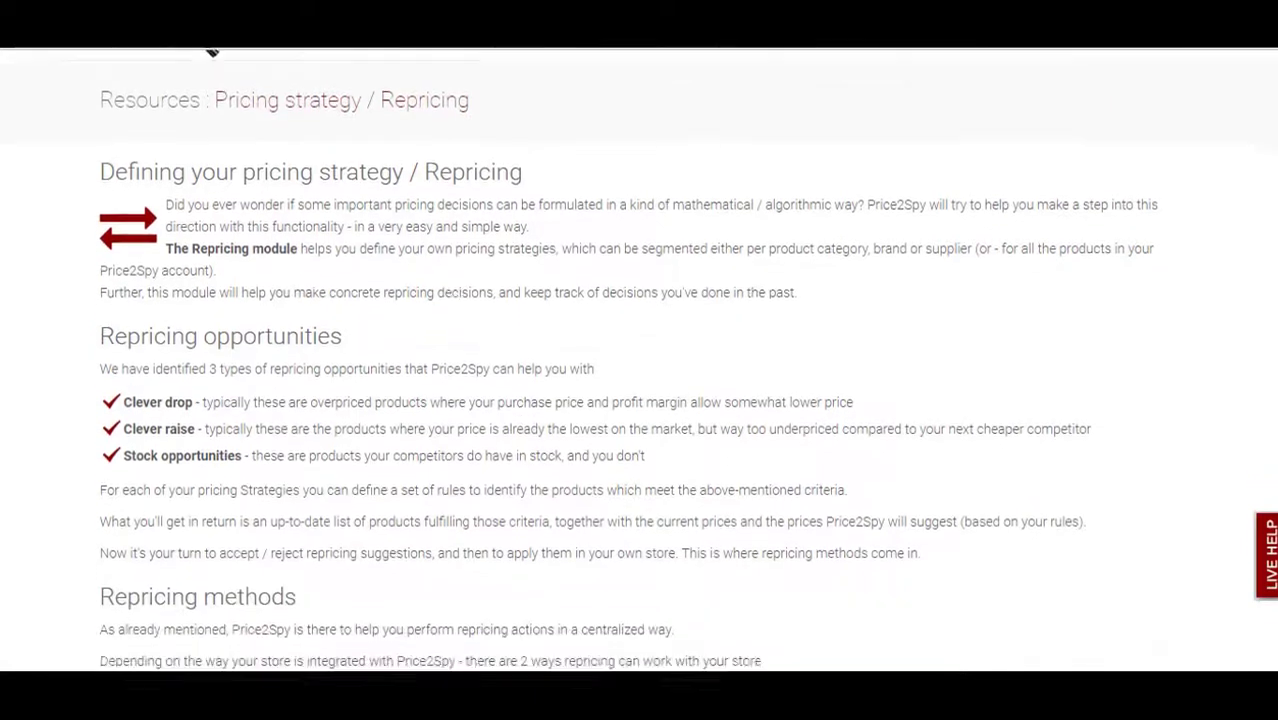
pyautogui.scroll(-1, 687, 359)
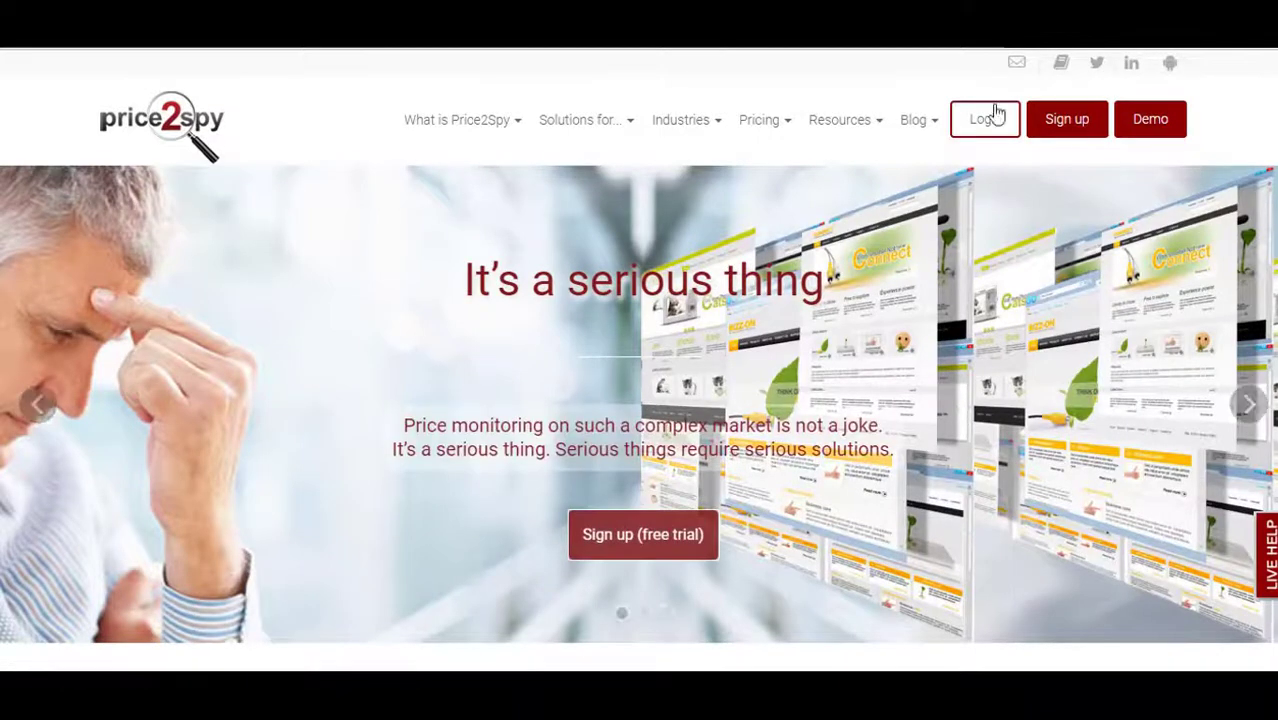
# Open the Integration - Link My Store resource page and read how Price2Spy integrates with shopping carts
pyautogui.moveTo(857, 124)
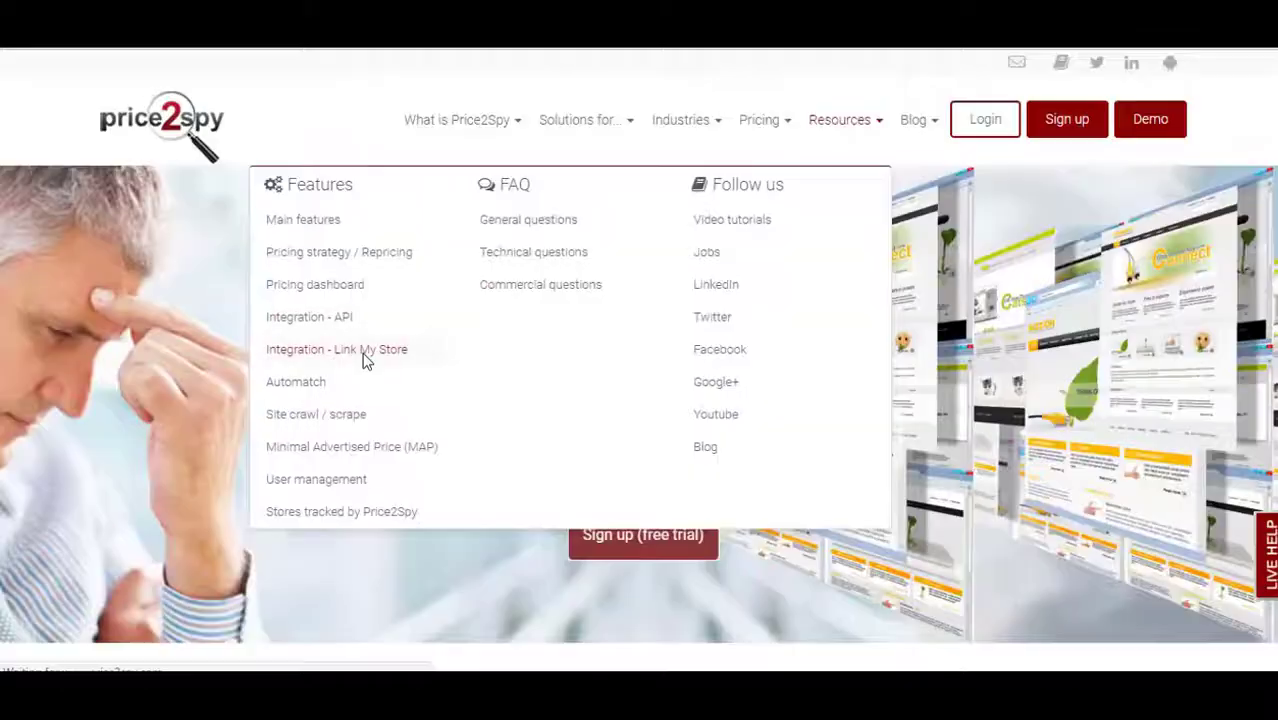
pyautogui.click(364, 352)
pyautogui.scroll(-5, 640, 400)
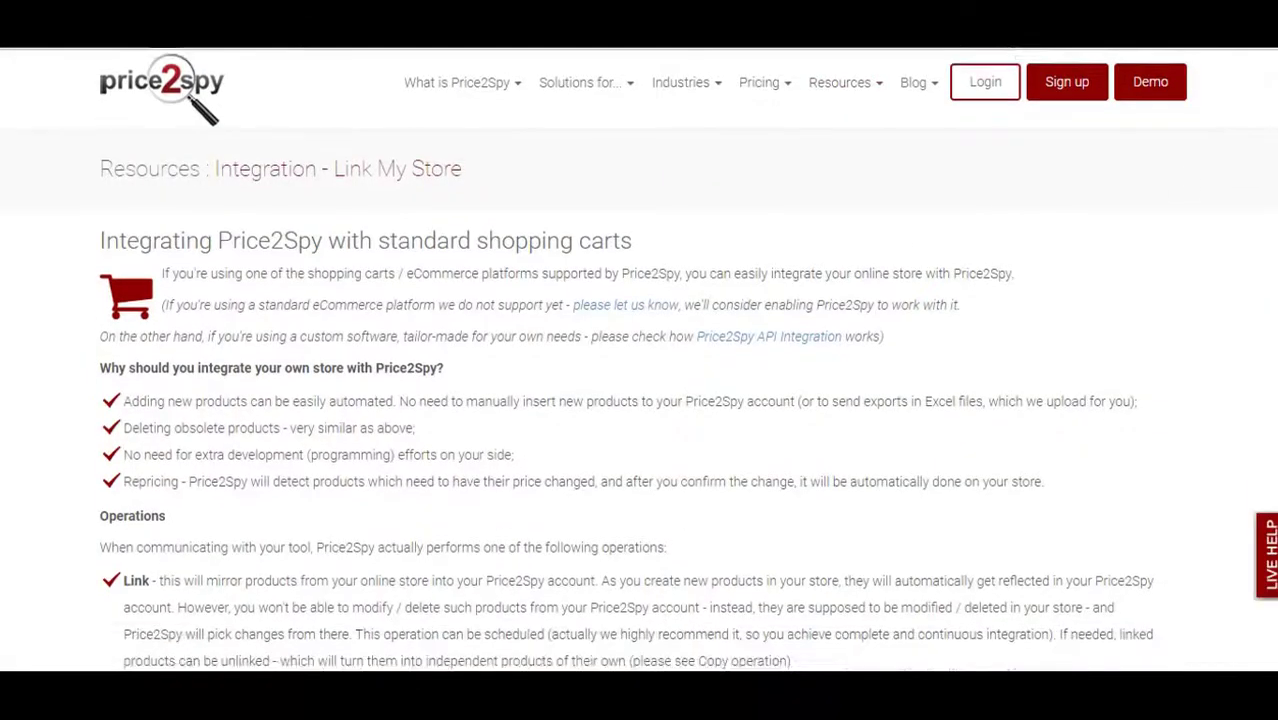
pyautogui.scroll(-2, 640, 400)
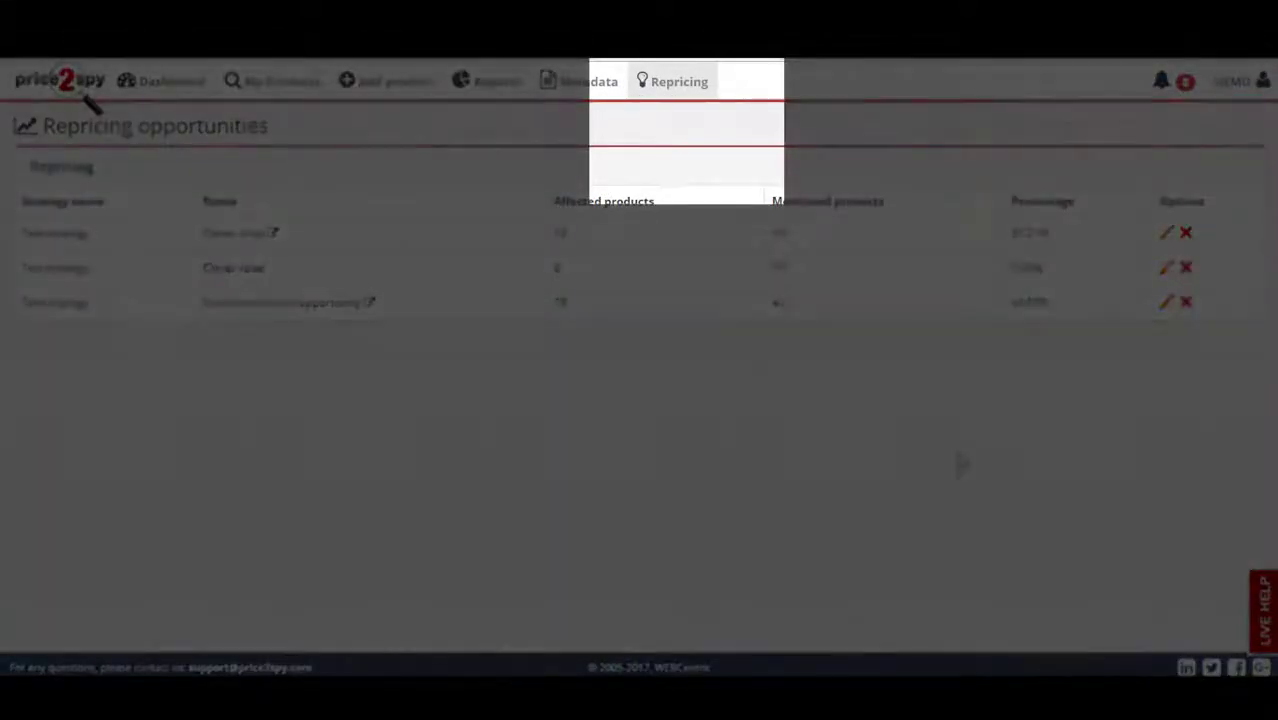
# Open the repricing log and examine the repricing time stamp of the Fender Custom Shop Angle Cable TW5,5m
pyautogui.click(673, 106)
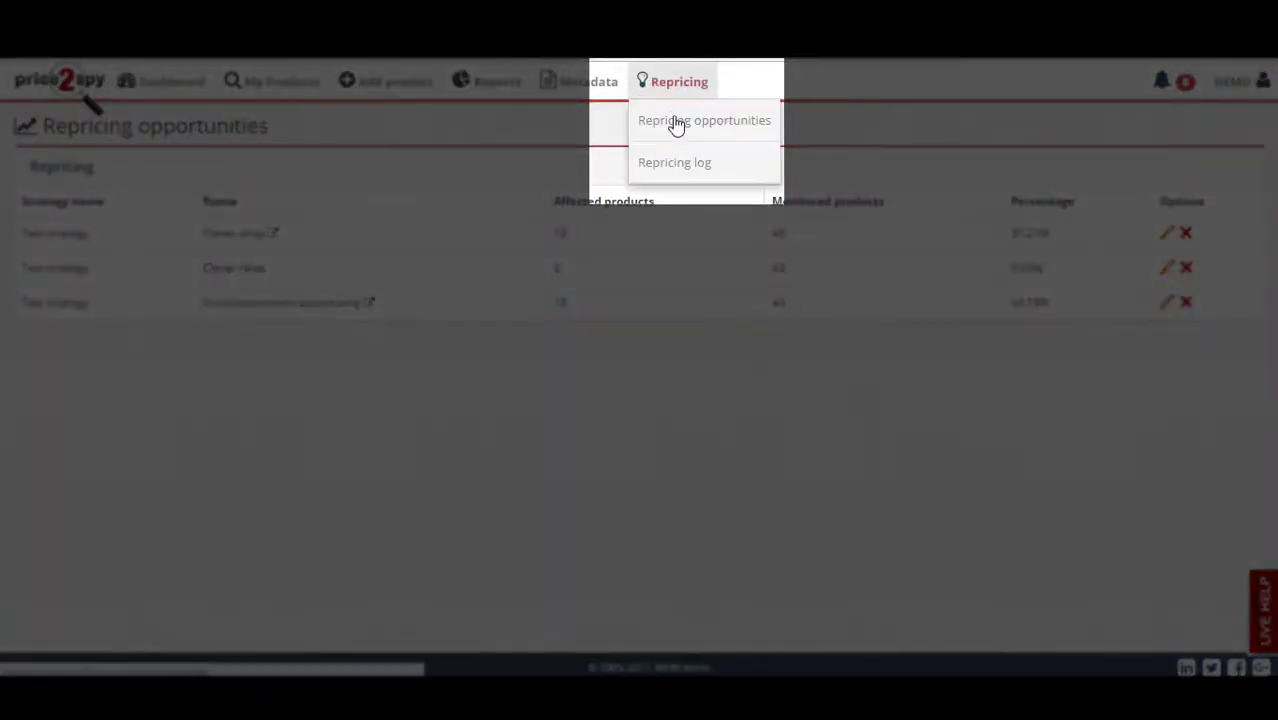
pyautogui.click(685, 163)
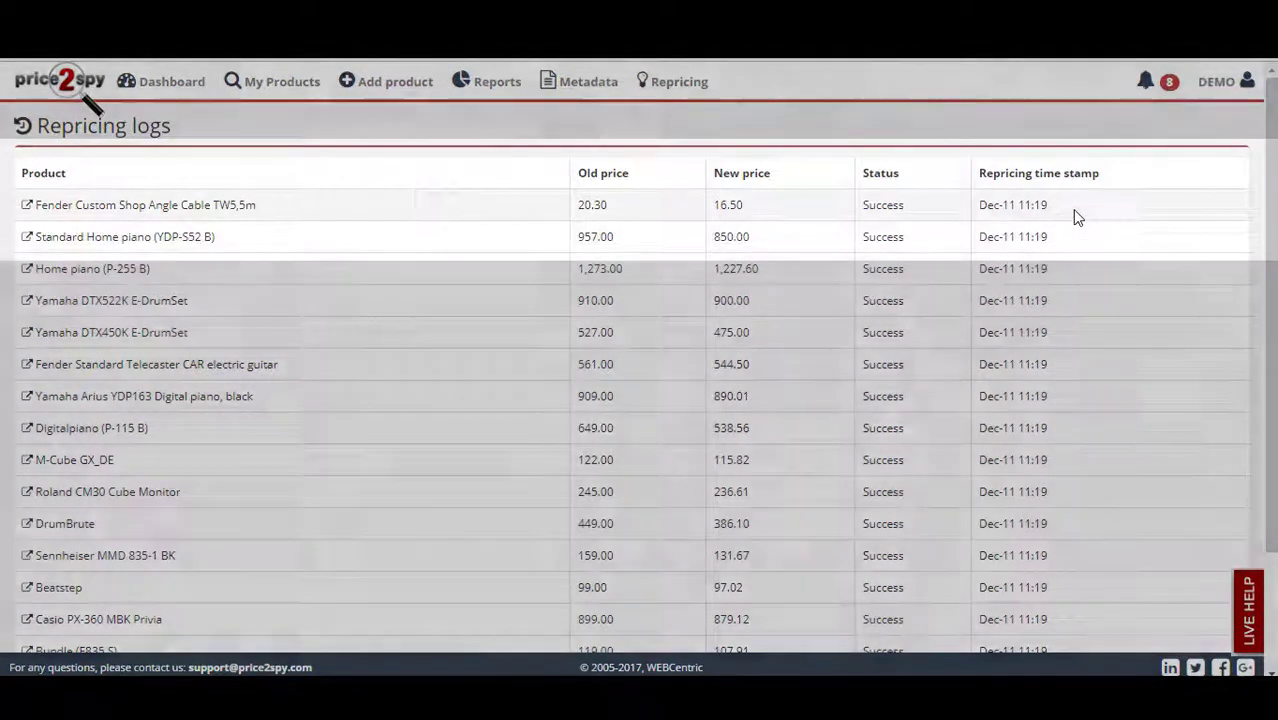
pyautogui.moveTo(1073, 212); pyautogui.dragTo(990, 222)
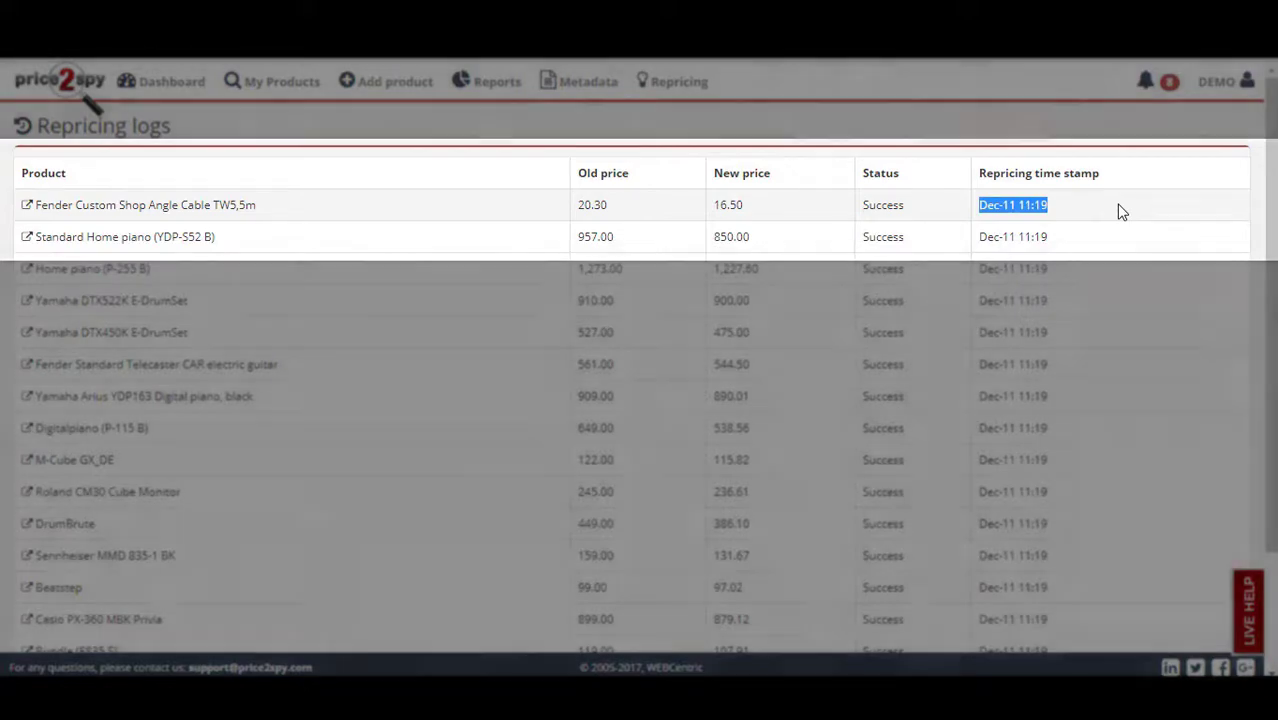
pyautogui.click(1037, 208)
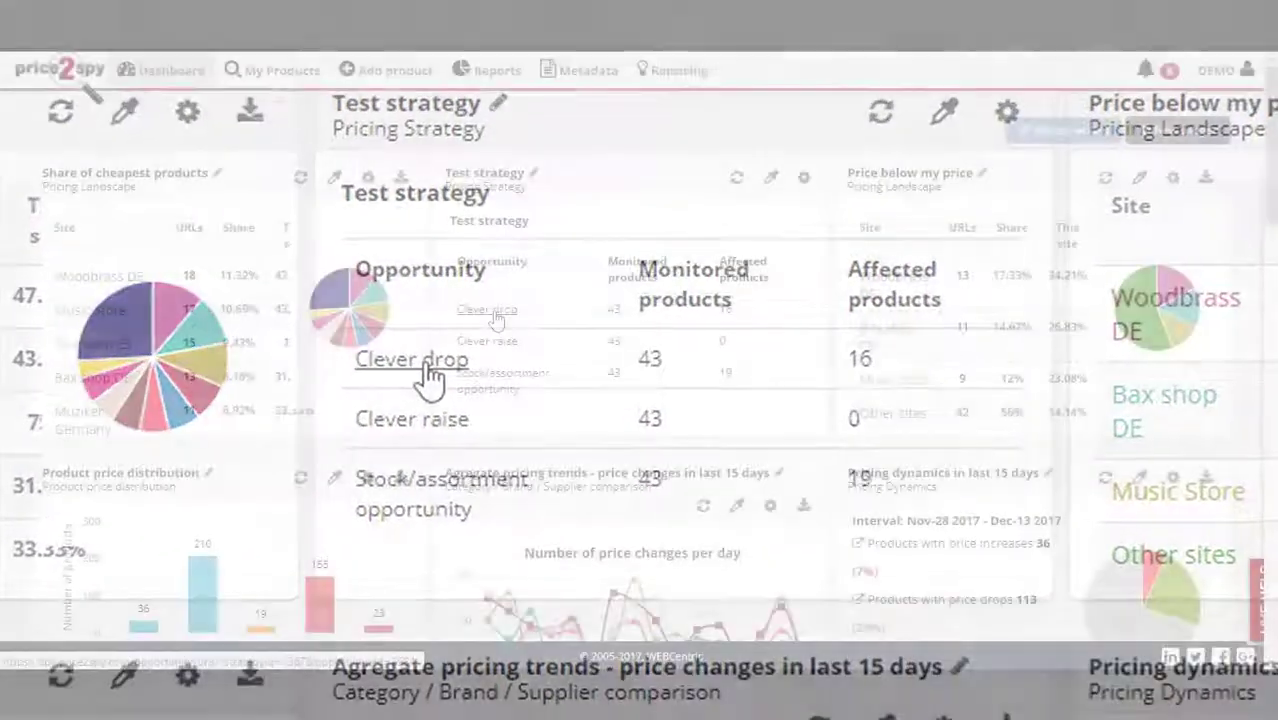
# Open the Clever drop report from the Test strategy widget on the dashboard
pyautogui.click(493, 316)
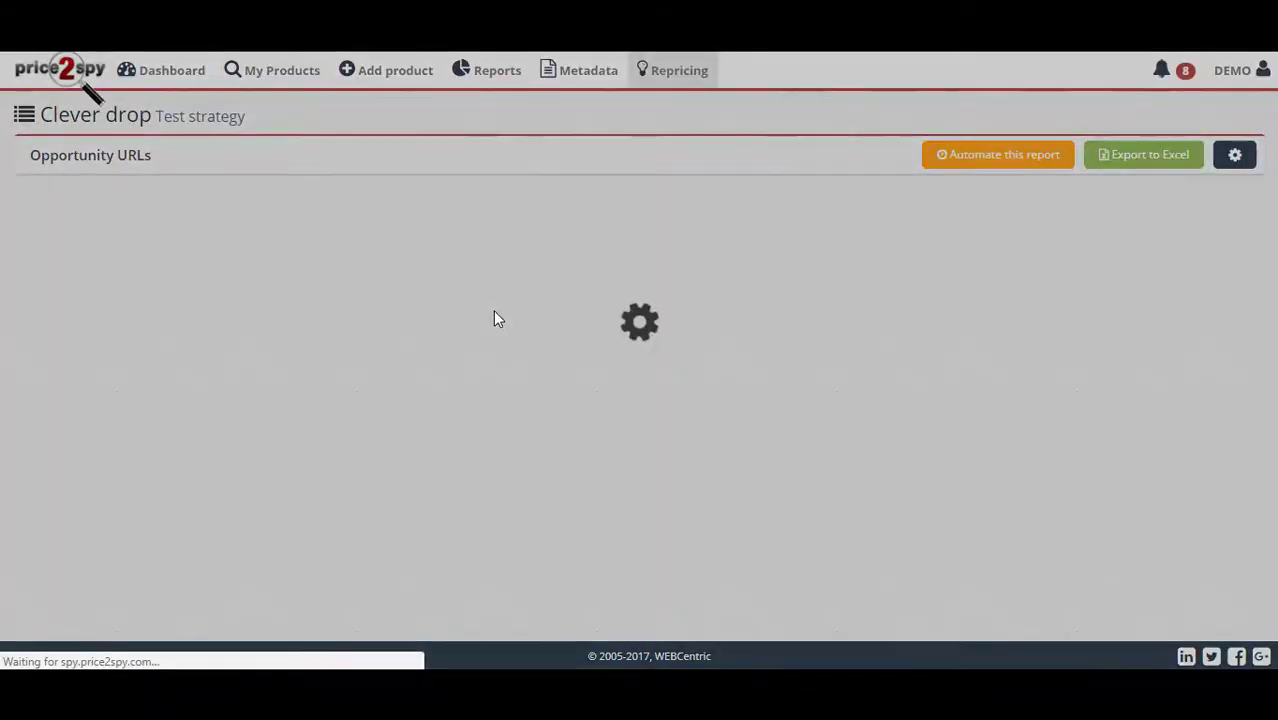